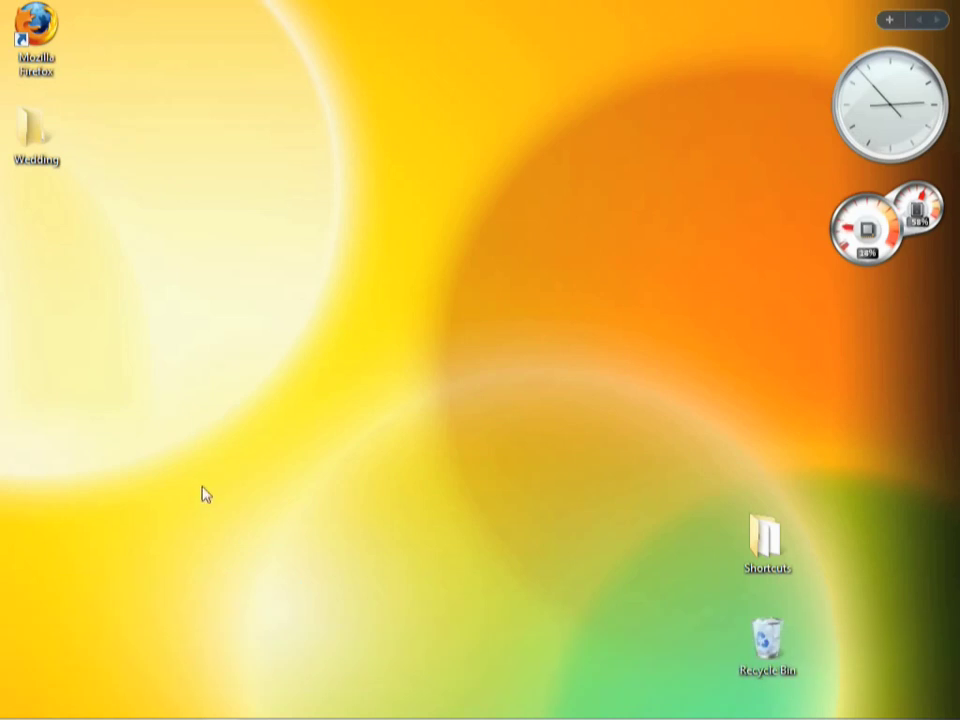
Switch to Firefox and look over the YouTube home page and the search results in the dramatic prairie dog tab
{"action": "mouse_move", "coordinate": [187, 716]}
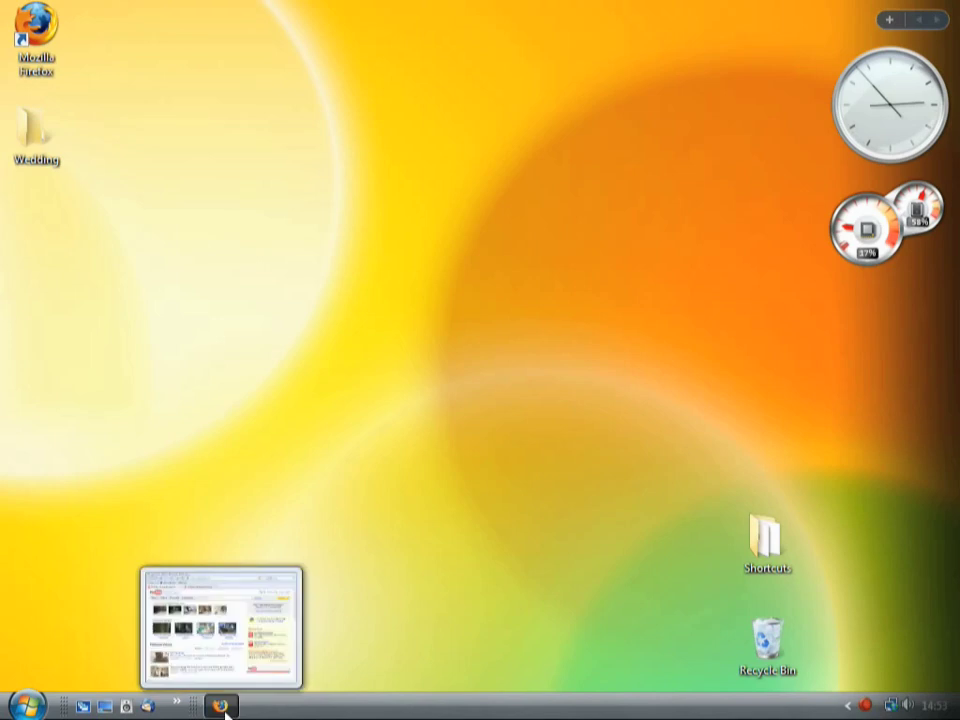
{"action": "left_click", "coordinate": [219, 705]}
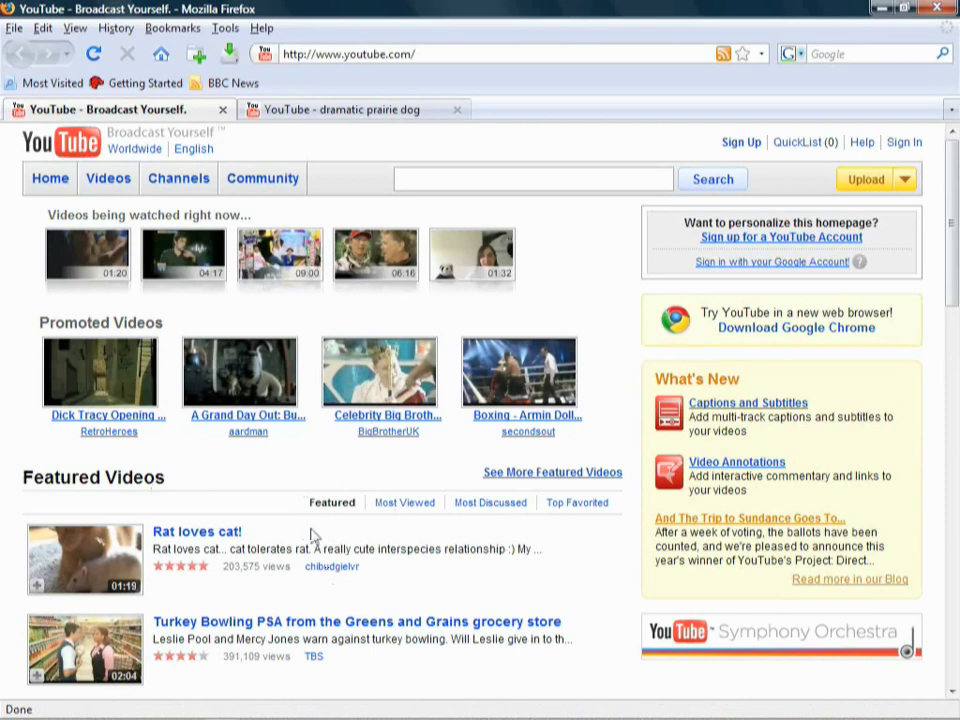
{"action": "scroll", "coordinate": [311, 536], "scroll_direction": "down", "scroll_amount": 3}
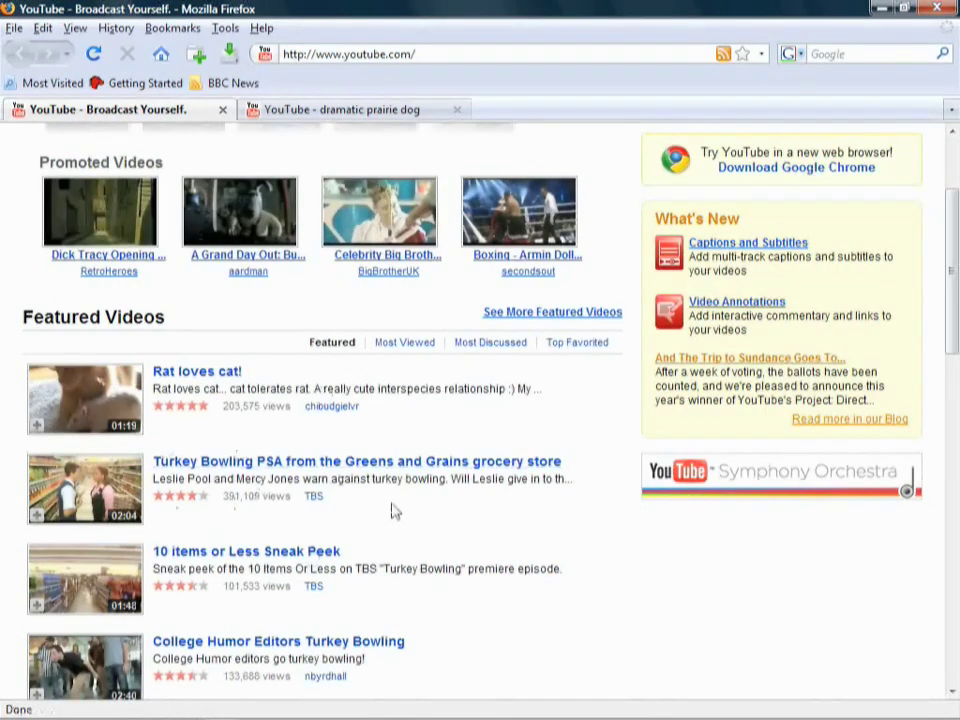
{"action": "scroll", "coordinate": [399, 508], "scroll_direction": "up", "scroll_amount": 3}
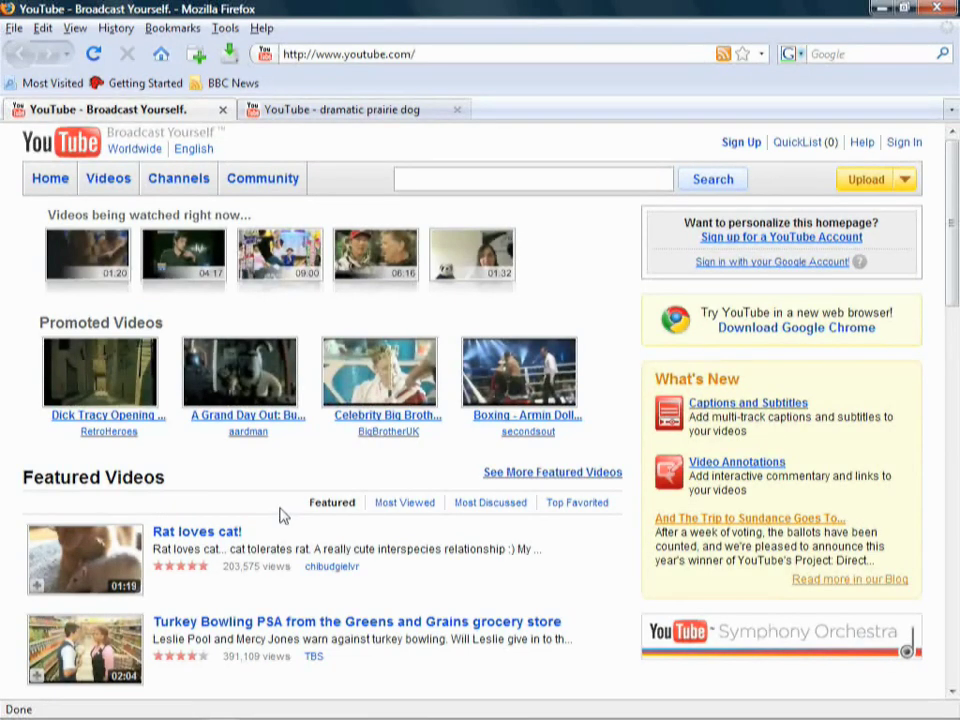
{"action": "left_click", "coordinate": [340, 109]}
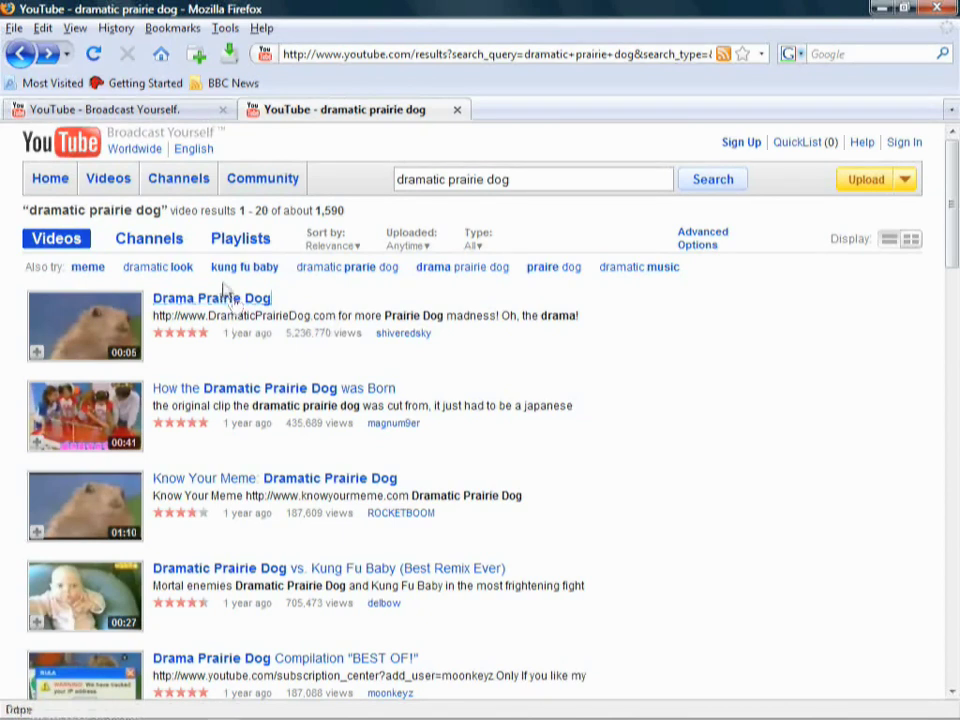
{"action": "left_click", "coordinate": [178, 112]}
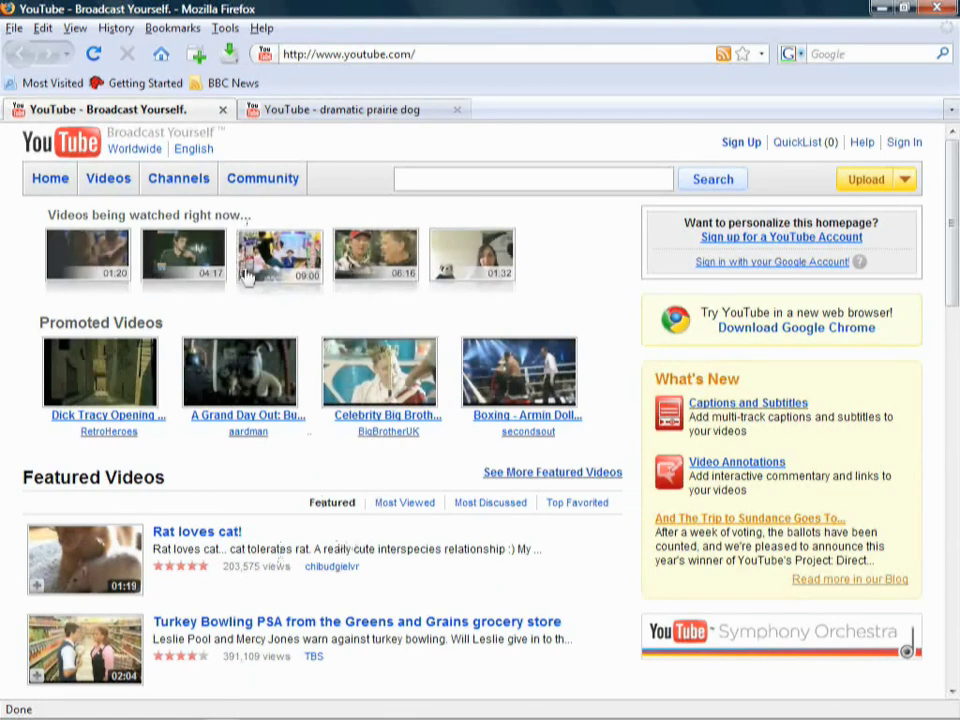
Disable JavaScript in the browser's content options and apply the change
{"action": "left_click", "coordinate": [226, 29]}
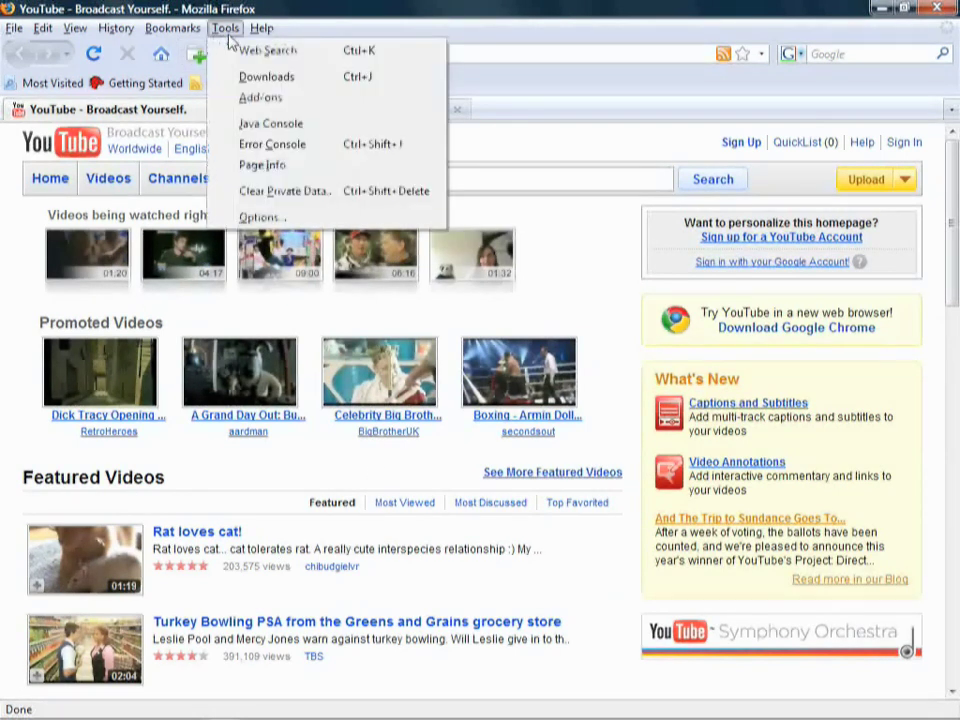
{"action": "left_click", "coordinate": [258, 217]}
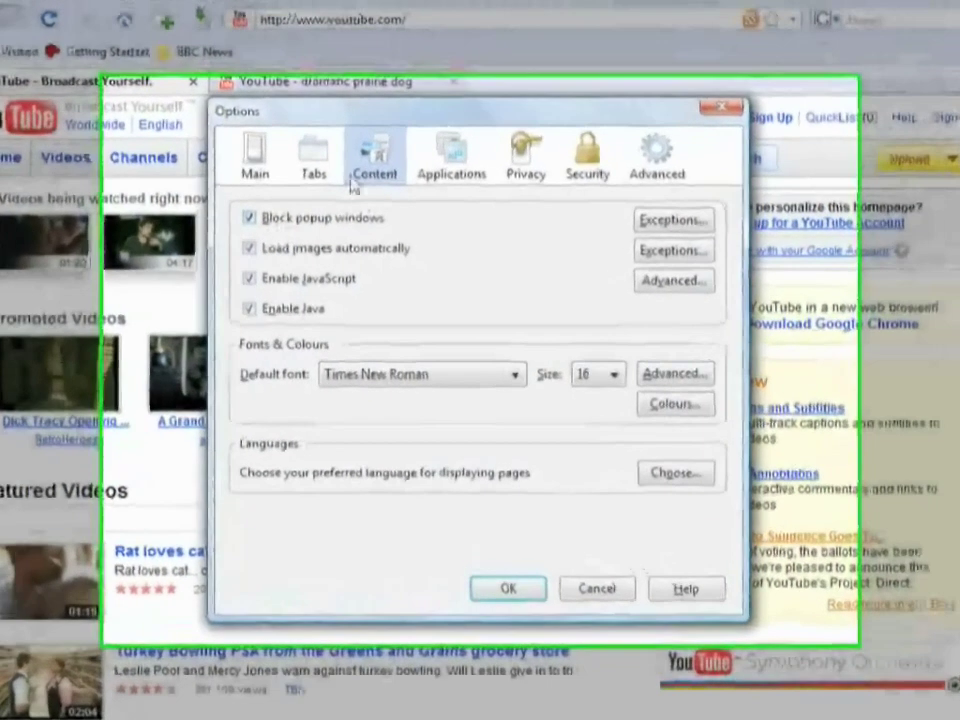
{"action": "left_click", "coordinate": [278, 172]}
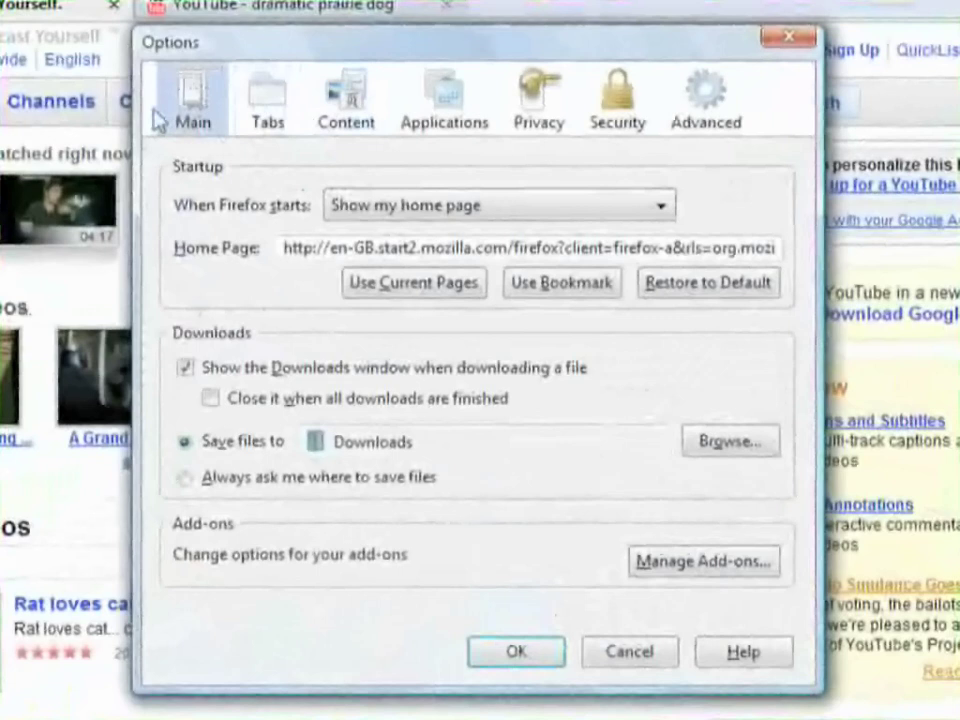
{"action": "left_click", "coordinate": [352, 92]}
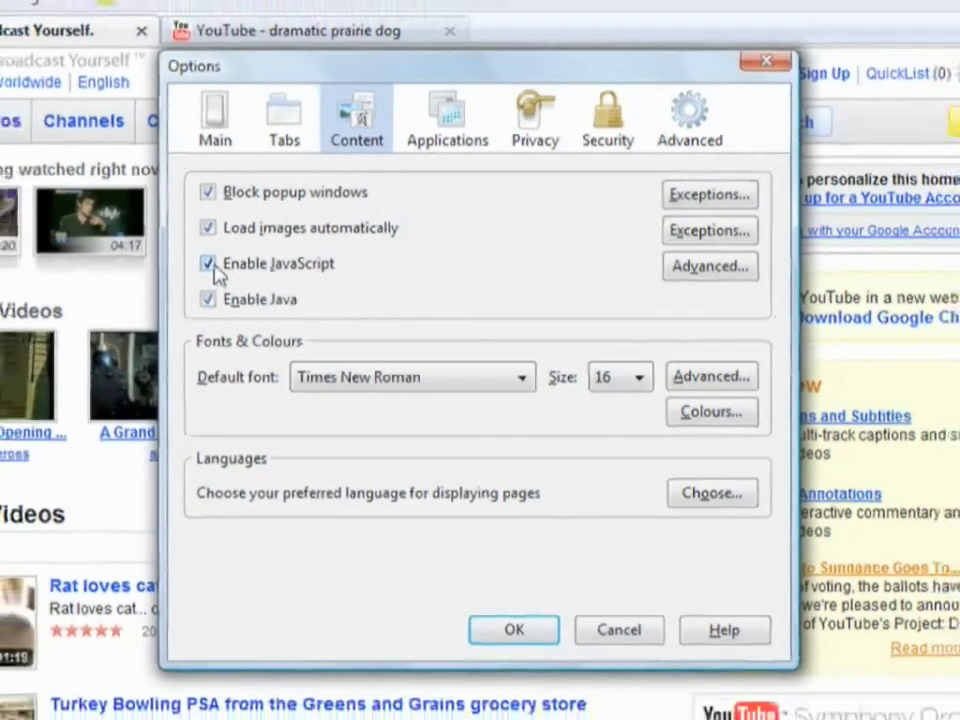
{"action": "left_click", "coordinate": [186, 257]}
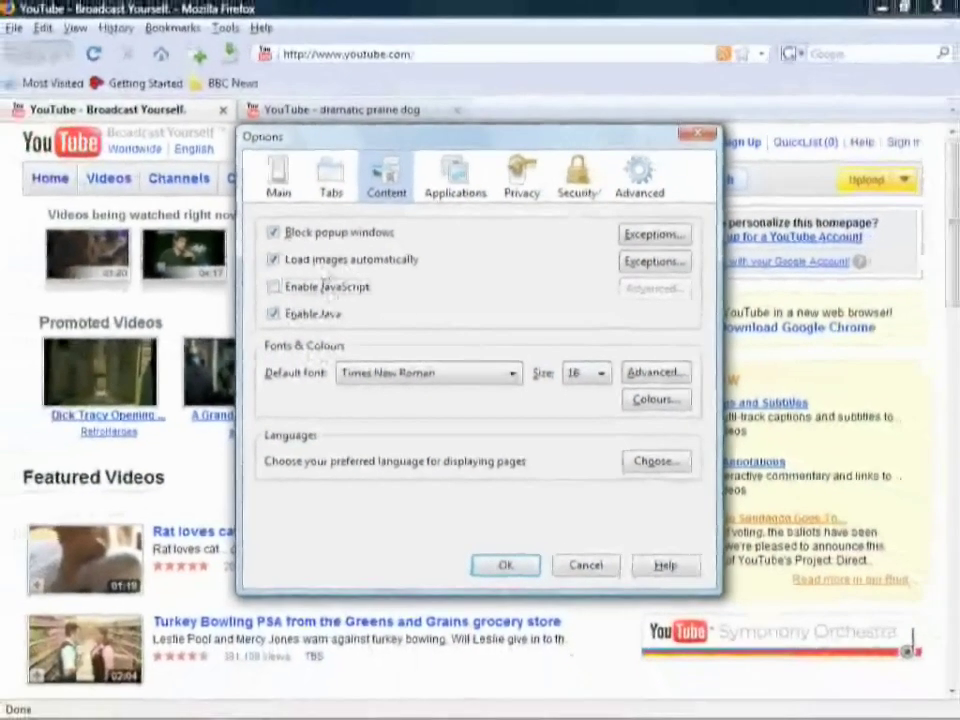
{"action": "left_click", "coordinate": [500, 568]}
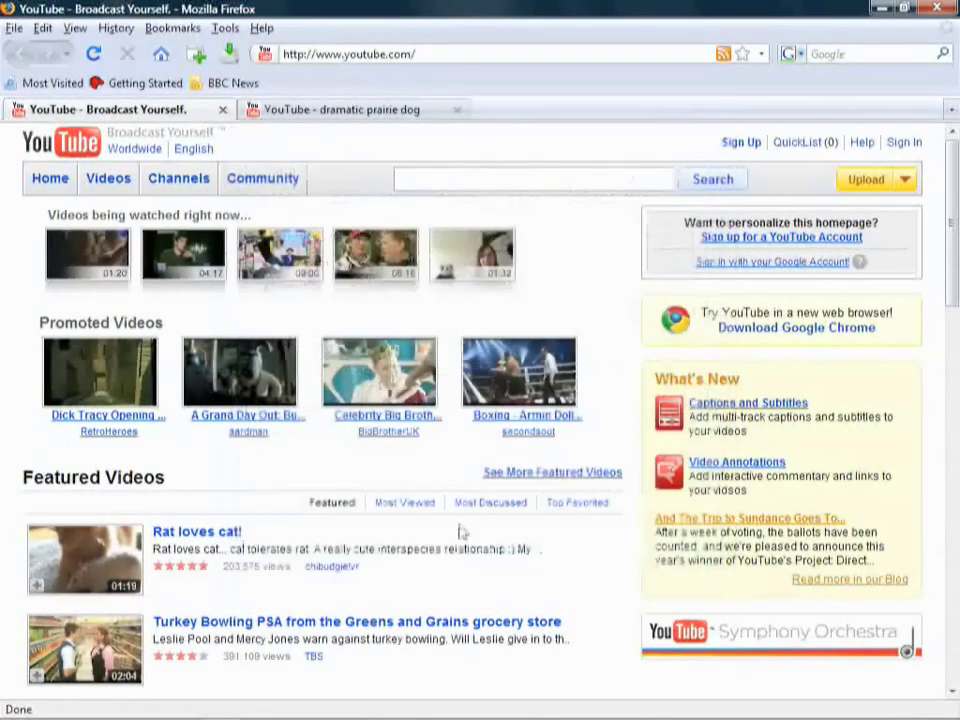
Close the browser with its open tabs, start it again and load youtube.com
{"action": "left_click", "coordinate": [941, 10]}
{"action": "left_click", "coordinate": [484, 399]}
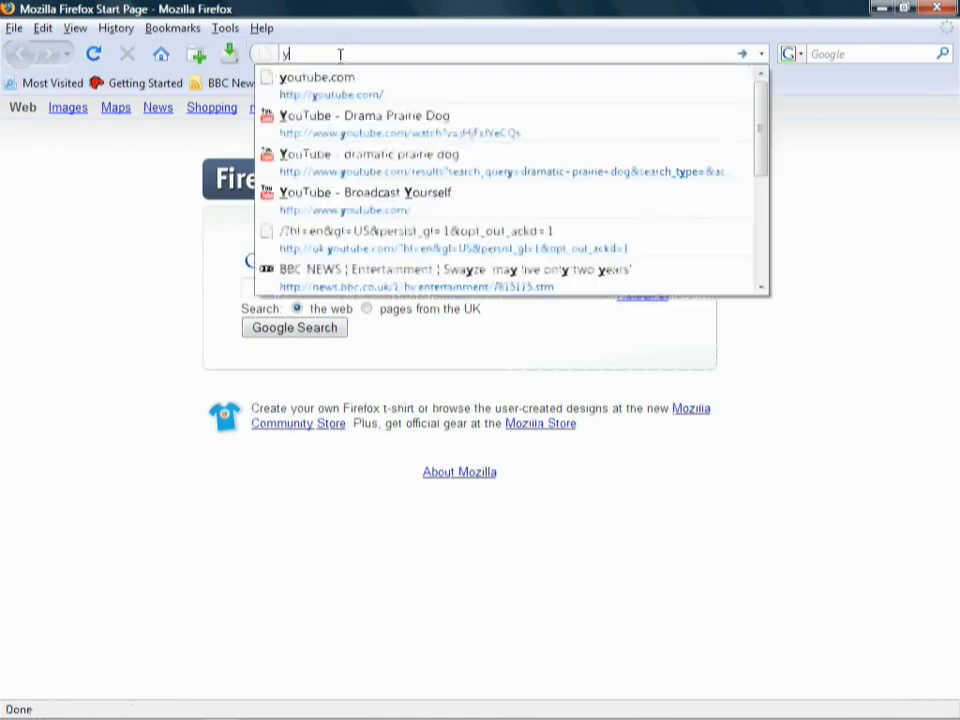
{"action": "type", "text": "outube"}
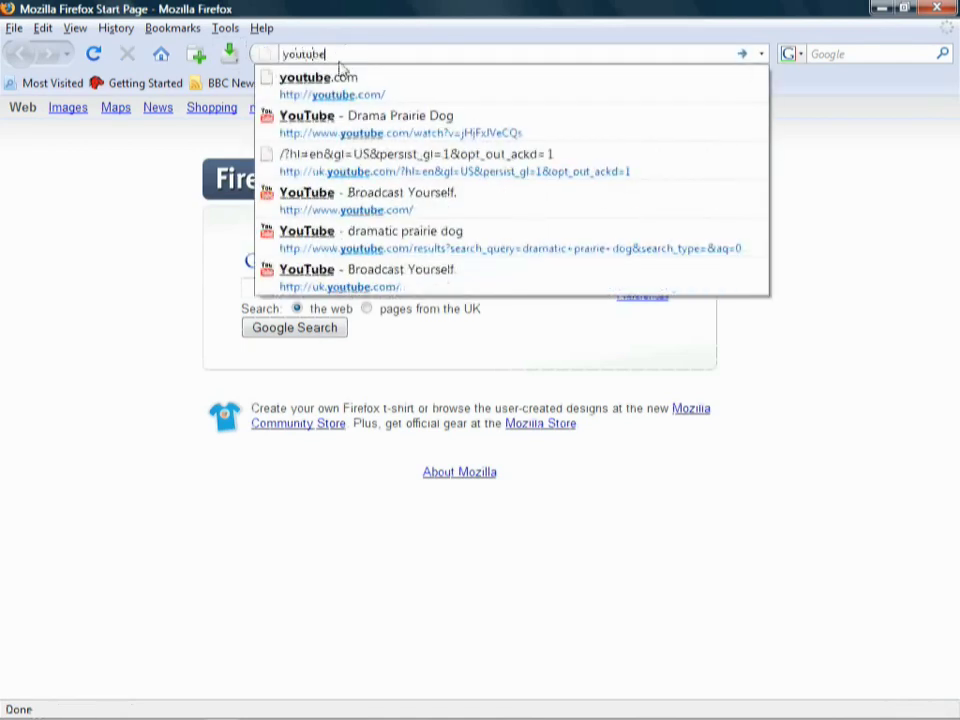
{"action": "left_click", "coordinate": [340, 80]}
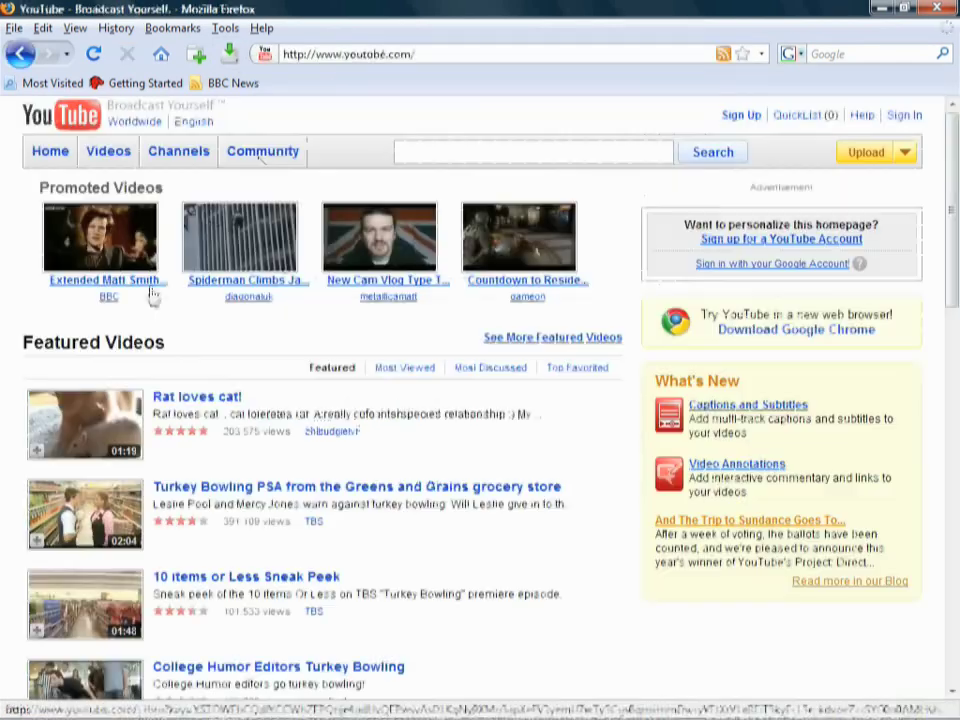
Search YouTube for "dramatic" and open the Dramatic Chipmunk video
{"action": "left_click", "coordinate": [414, 147]}
{"action": "type", "text": "dramat"}
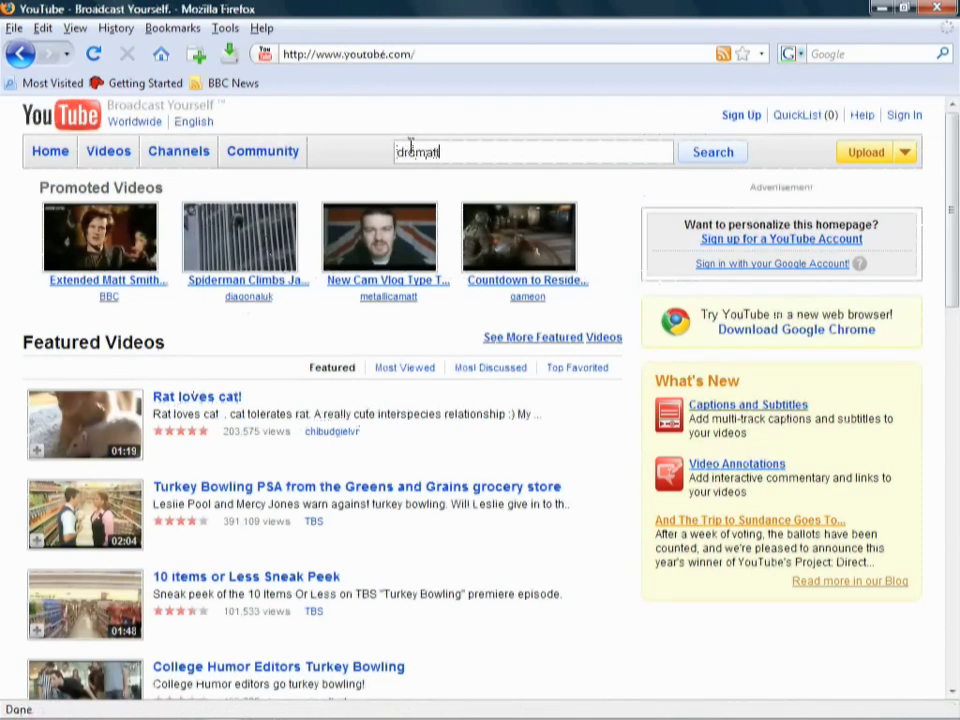
{"action": "type", "text": "ic par"}
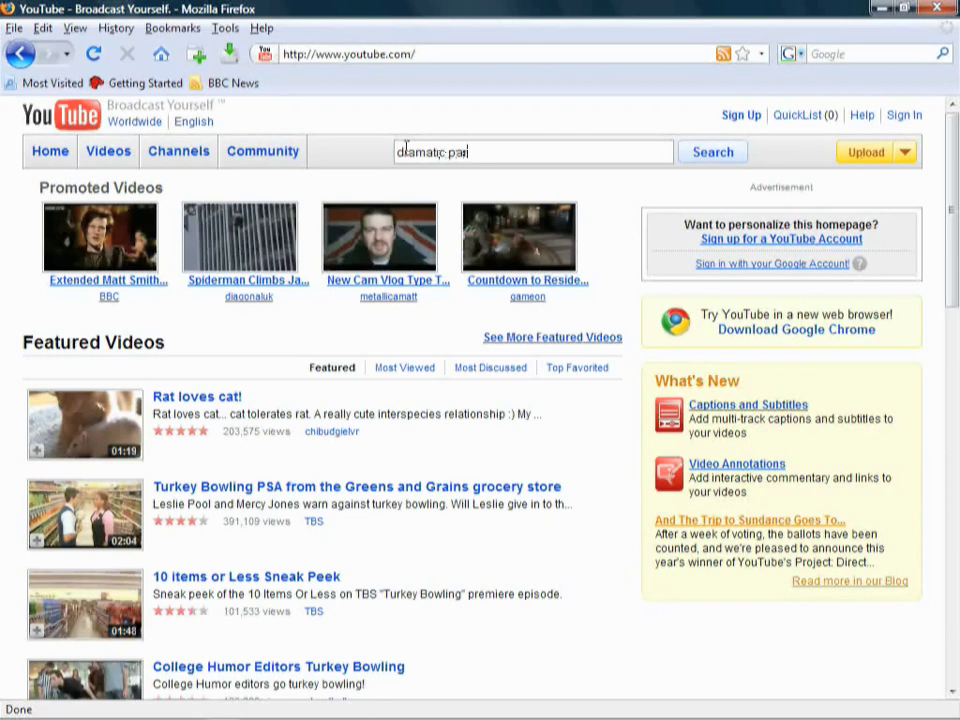
{"action": "key", "text": "BackSpace"}
{"action": "key", "text": "BackSpace"}
{"action": "key", "text": "BackSpace"}
{"action": "key", "text": "Return"}
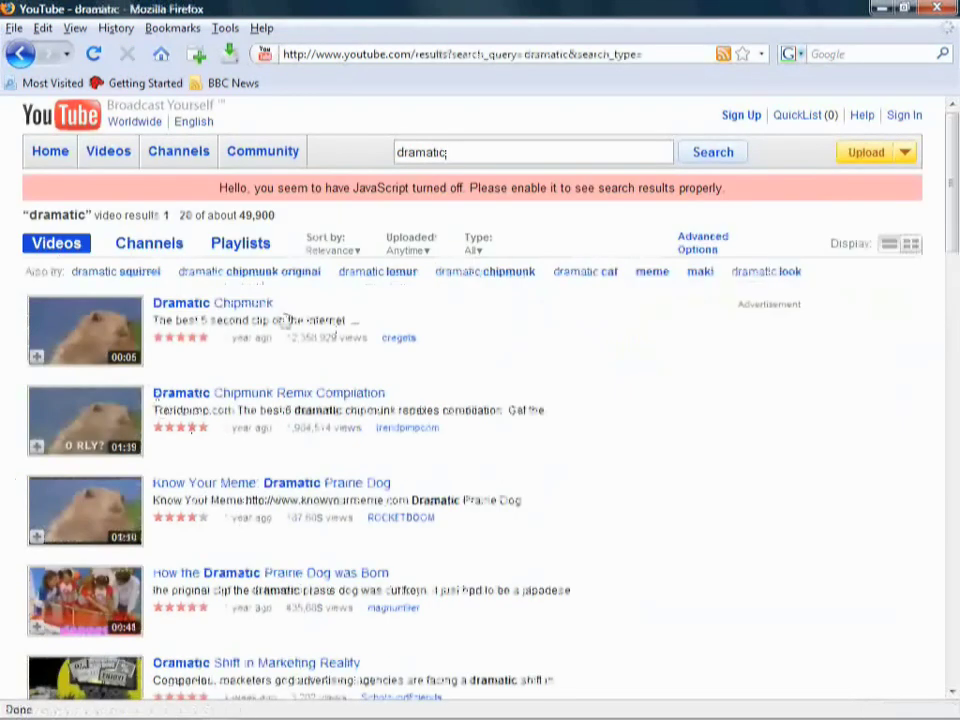
{"action": "left_click", "coordinate": [215, 304]}
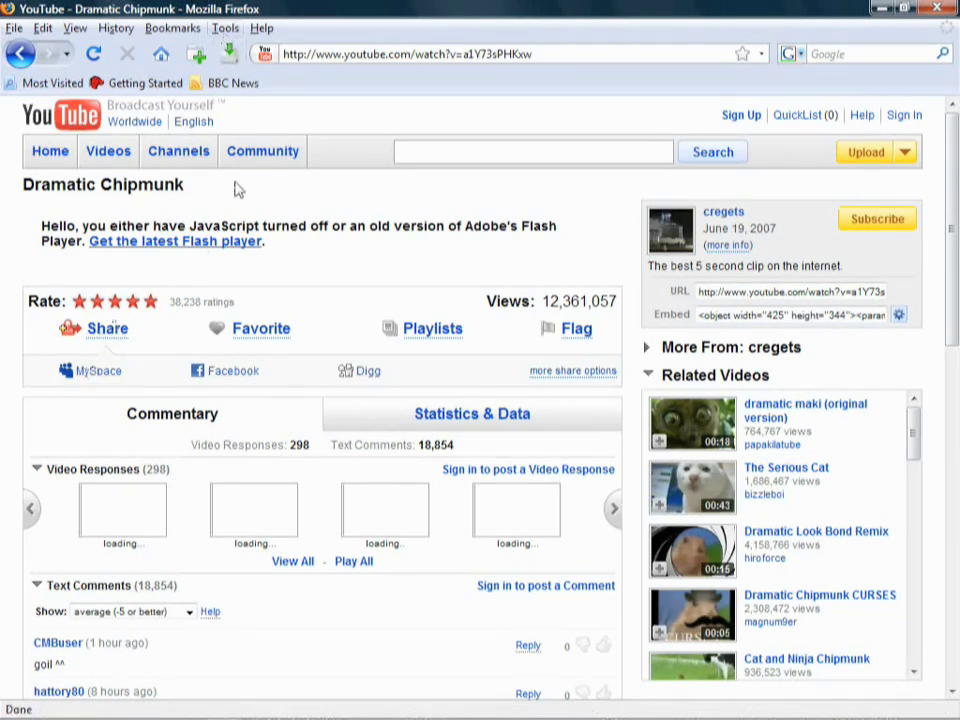
Enable JavaScript in the browser's content options, apply it, and pause the Dramatic Chipmunk video
{"action": "left_click", "coordinate": [225, 28]}
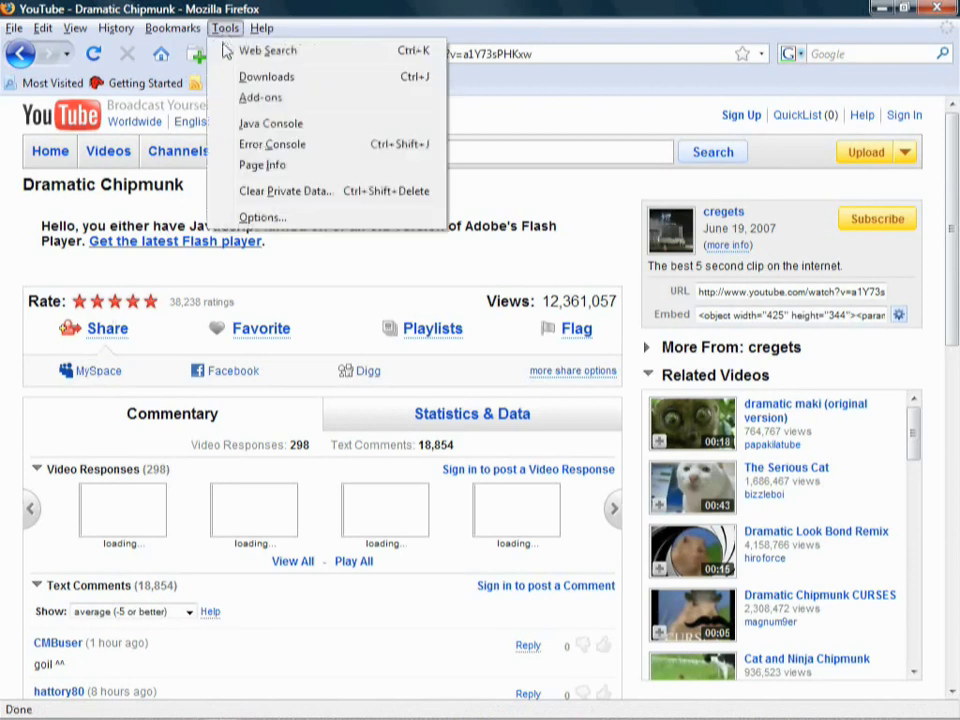
{"action": "left_click", "coordinate": [262, 218]}
{"action": "left_click", "coordinate": [314, 288]}
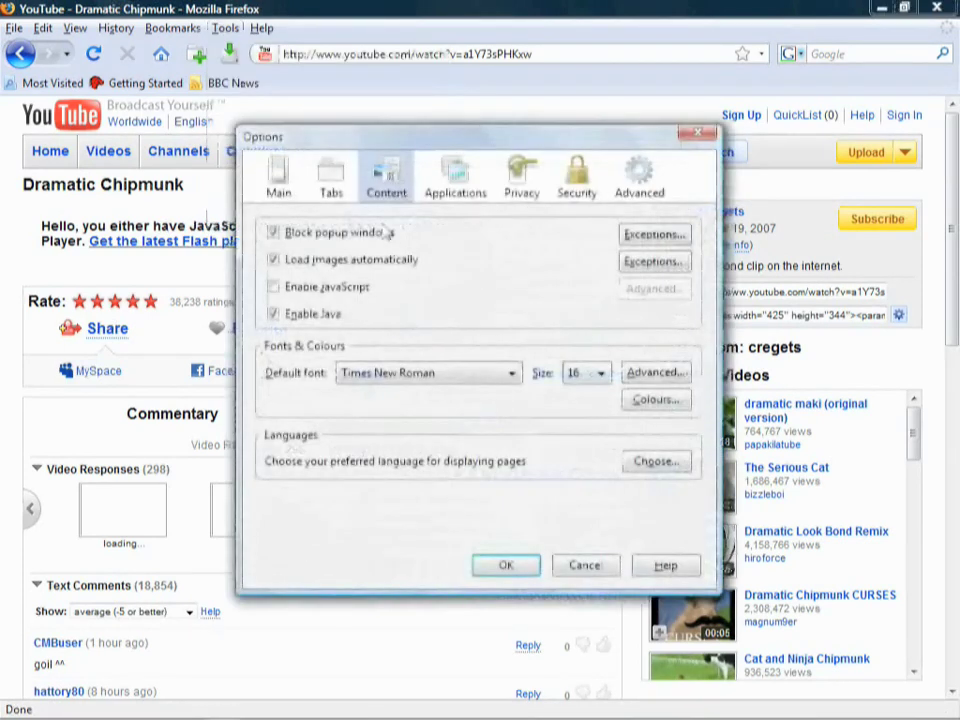
{"action": "left_click", "coordinate": [314, 288]}
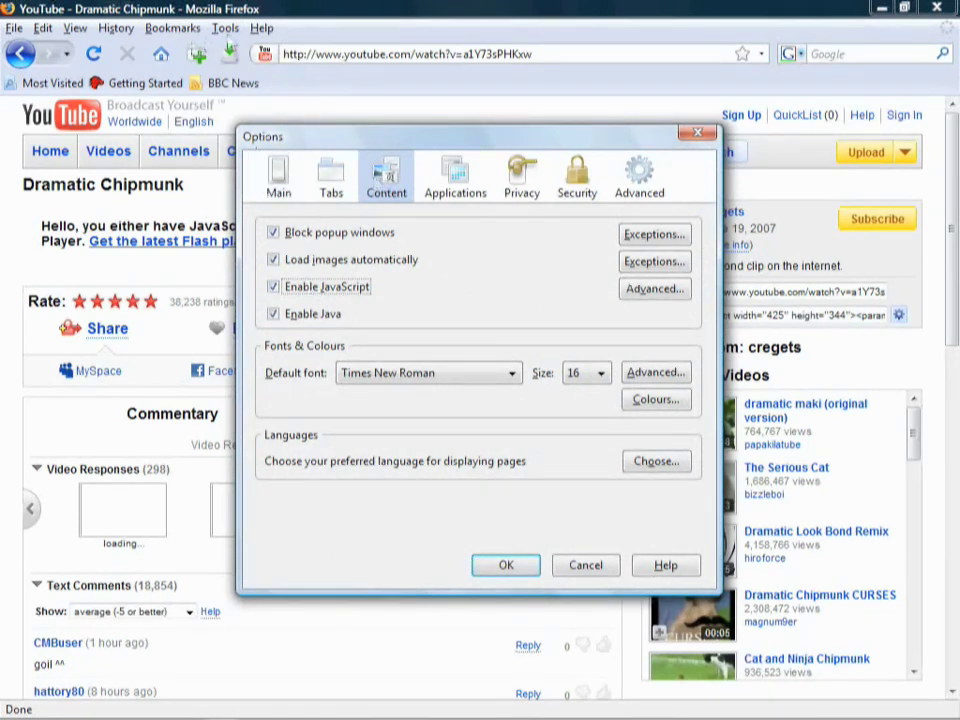
{"action": "left_click", "coordinate": [253, 72]}
{"action": "left_click", "coordinate": [539, 565]}
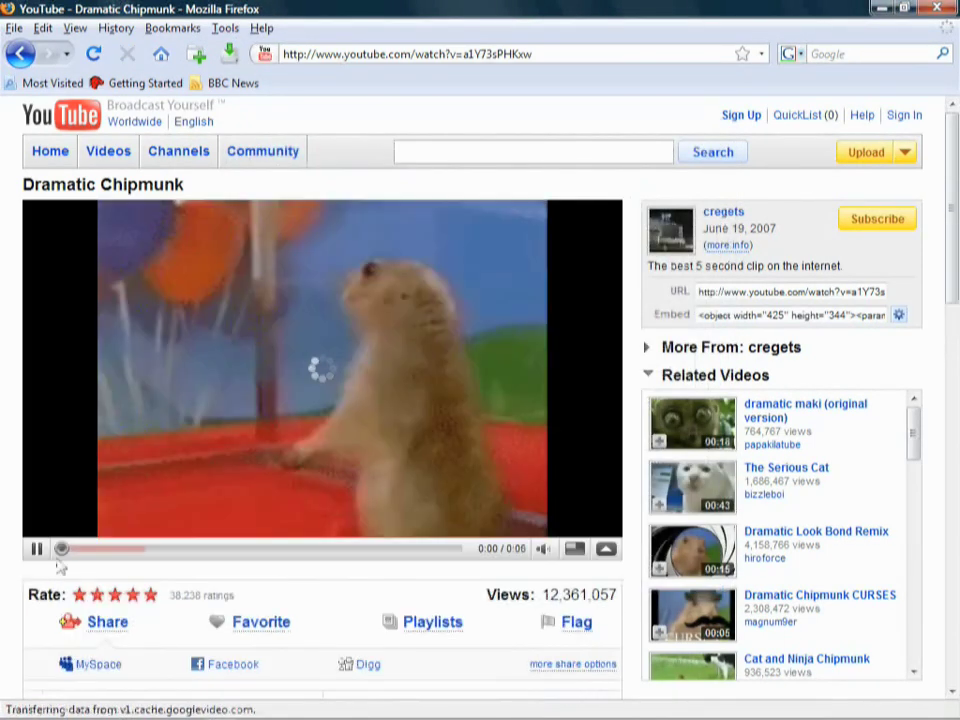
{"action": "left_click", "coordinate": [37, 552]}
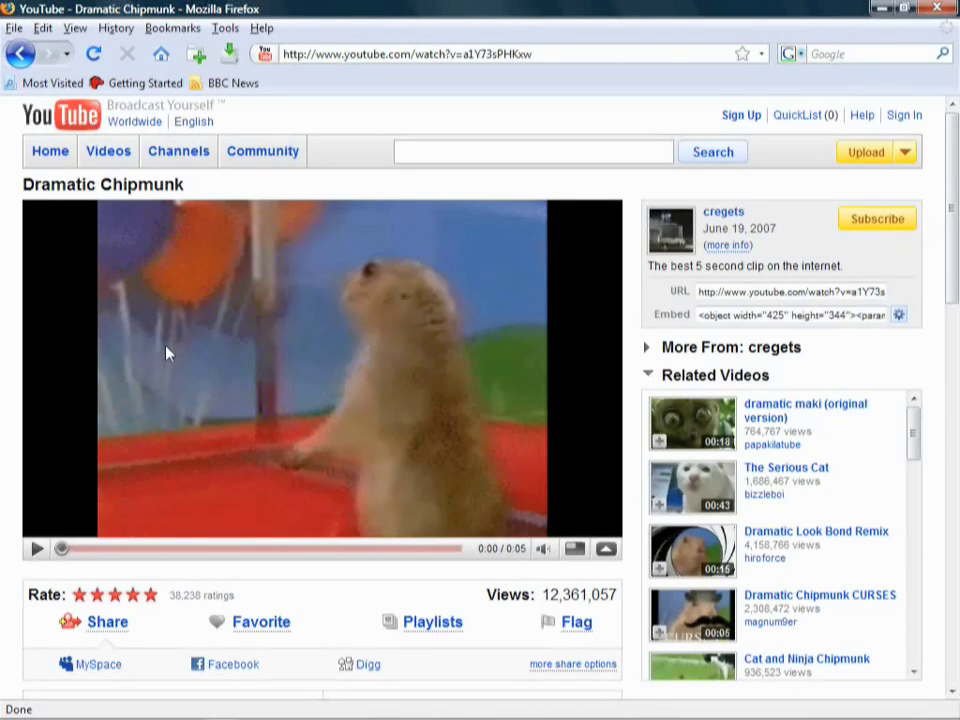
Check the installed version of the Shockwave Flash plugin in the browser's add-ons list, and close the list
{"action": "left_click", "coordinate": [225, 28]}
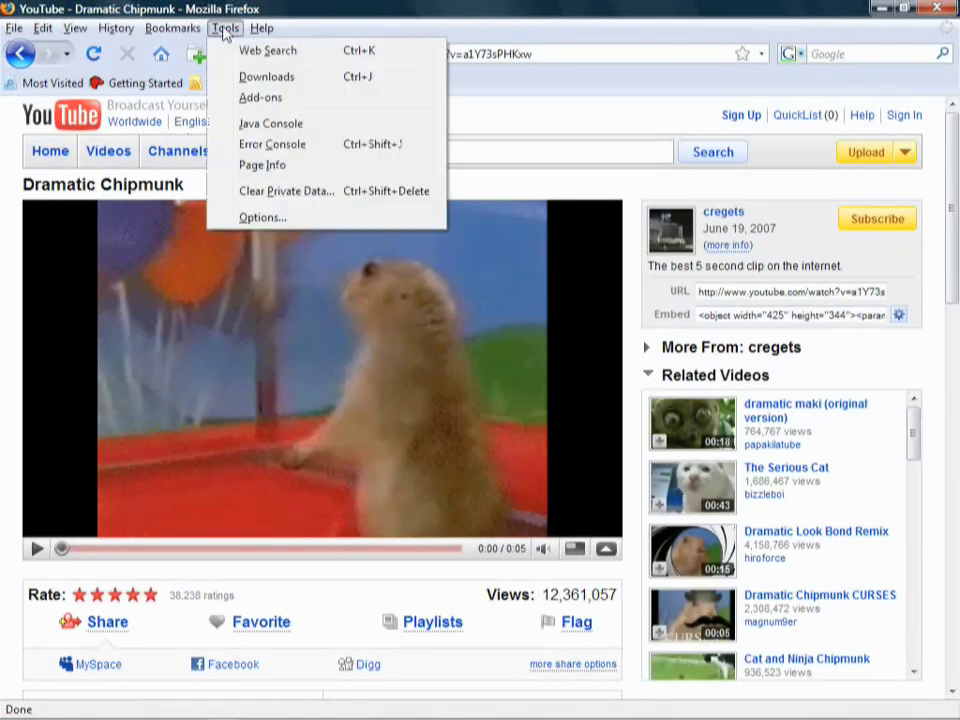
{"action": "left_click", "coordinate": [264, 98]}
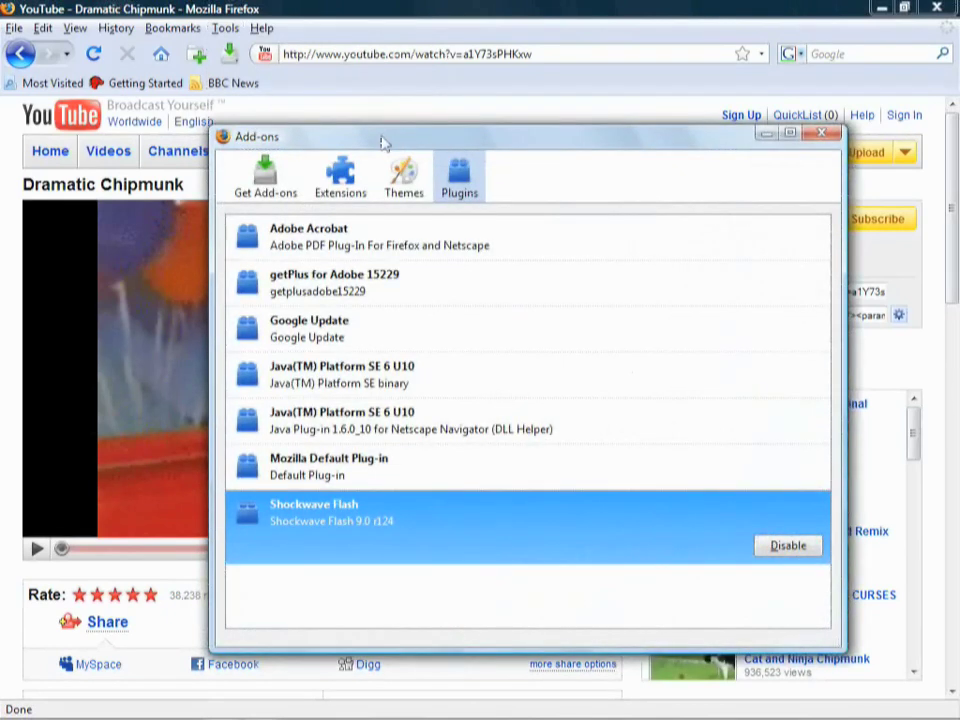
{"action": "left_click_drag", "start_coordinate": [382, 143], "coordinate": [216, 113]}
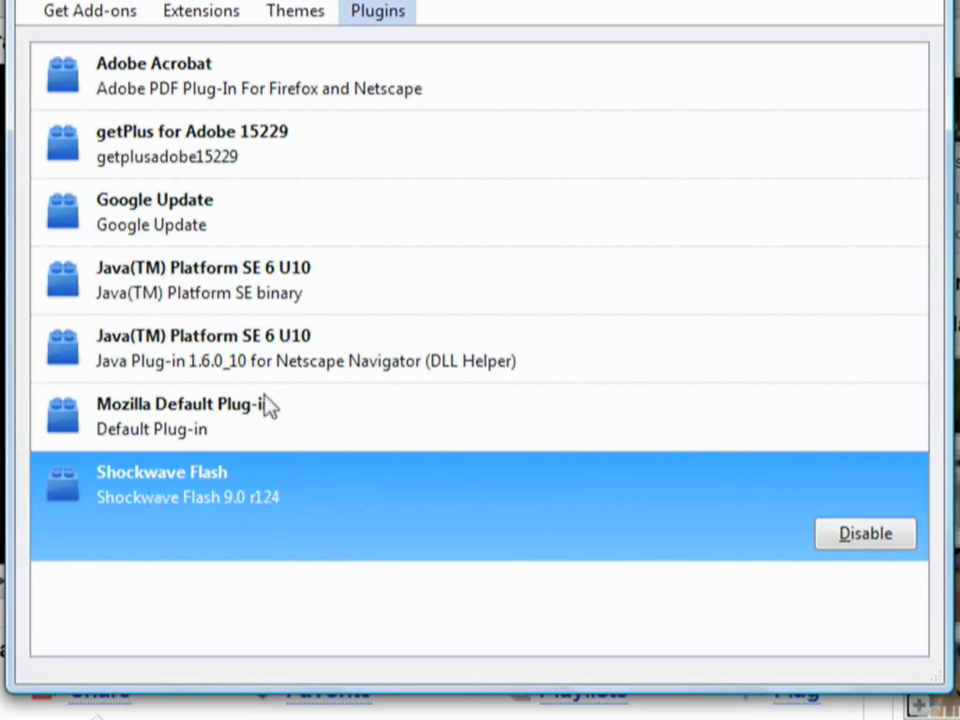
{"action": "left_click", "coordinate": [255, 430]}
{"action": "left_click", "coordinate": [238, 520]}
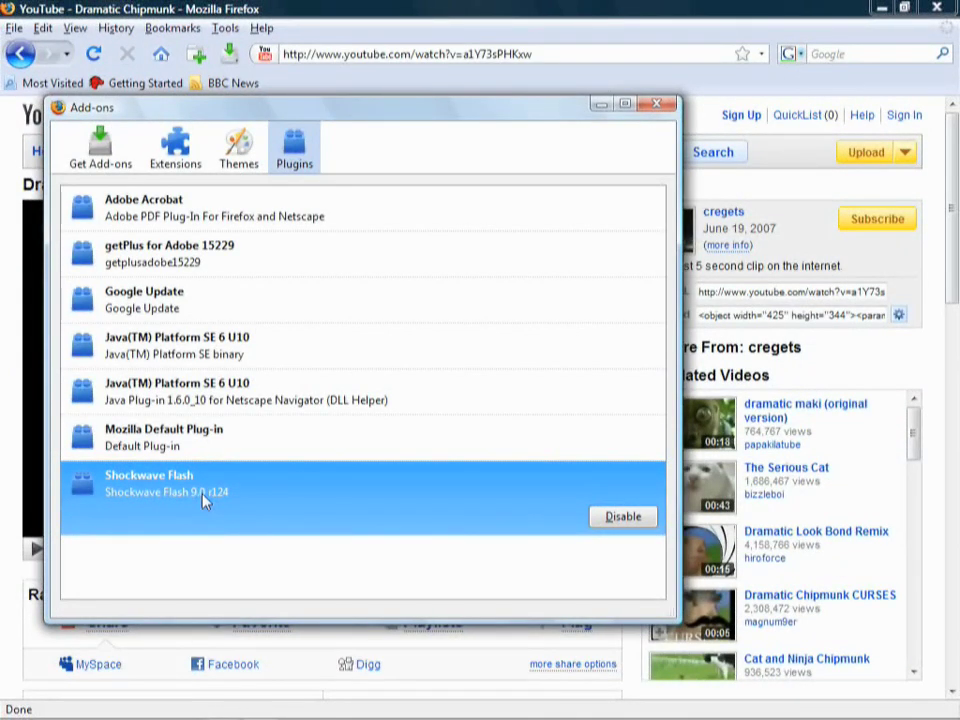
{"action": "left_click", "coordinate": [656, 105]}
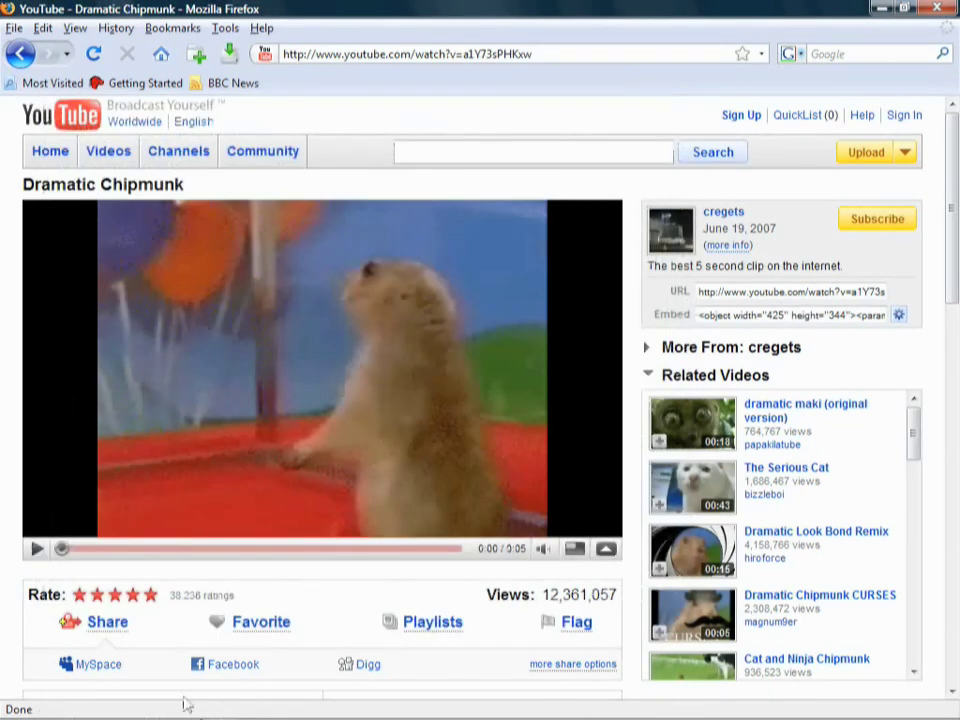
Return to the YouTube home page, and switch to the Windows Control Panel's list of programs that can be uninstalled
{"action": "left_click", "coordinate": [72, 157]}
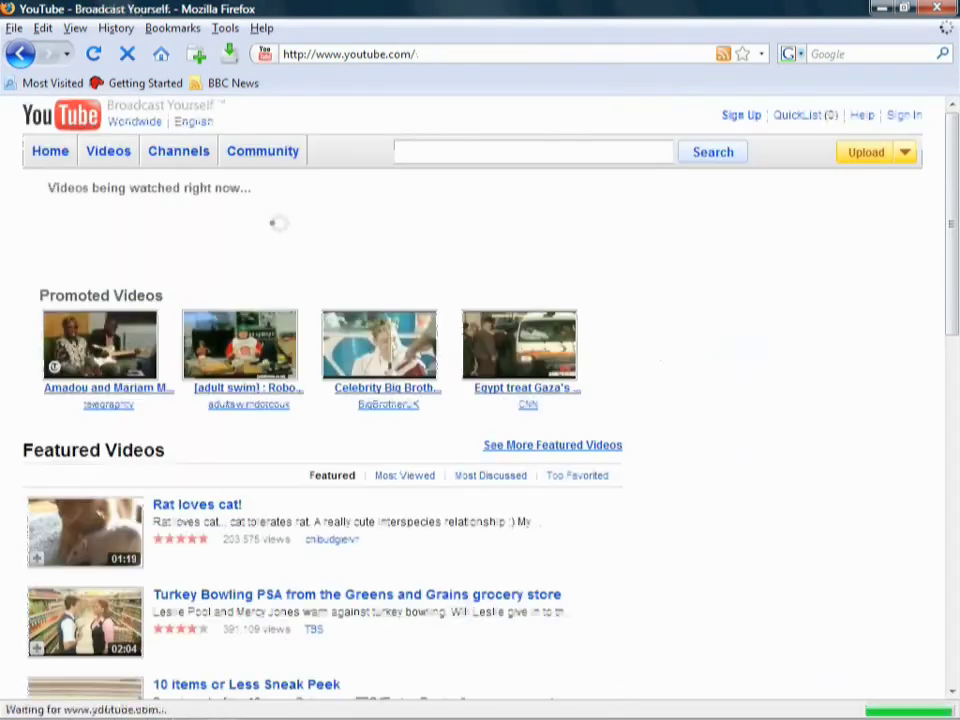
{"action": "key", "text": "super+d"}
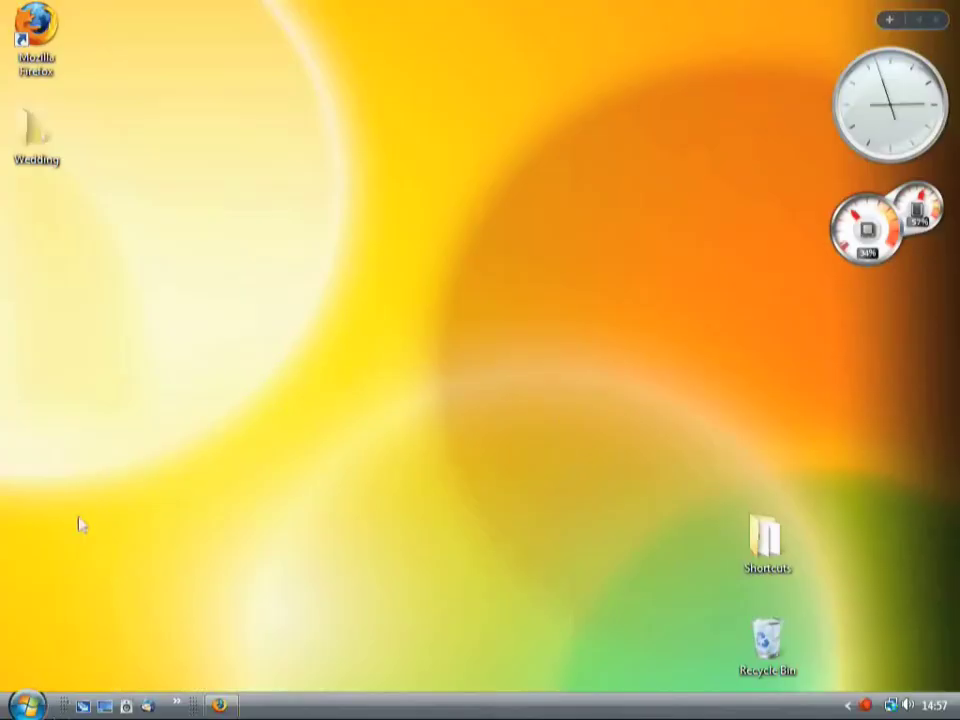
{"action": "left_click", "coordinate": [22, 708]}
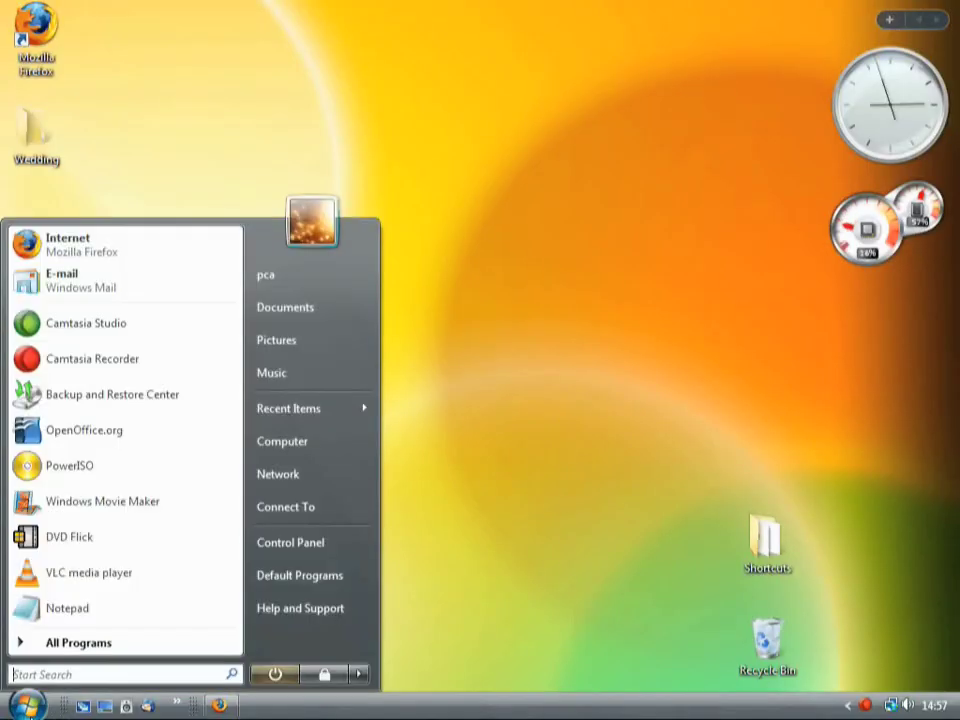
{"action": "left_click", "coordinate": [315, 550]}
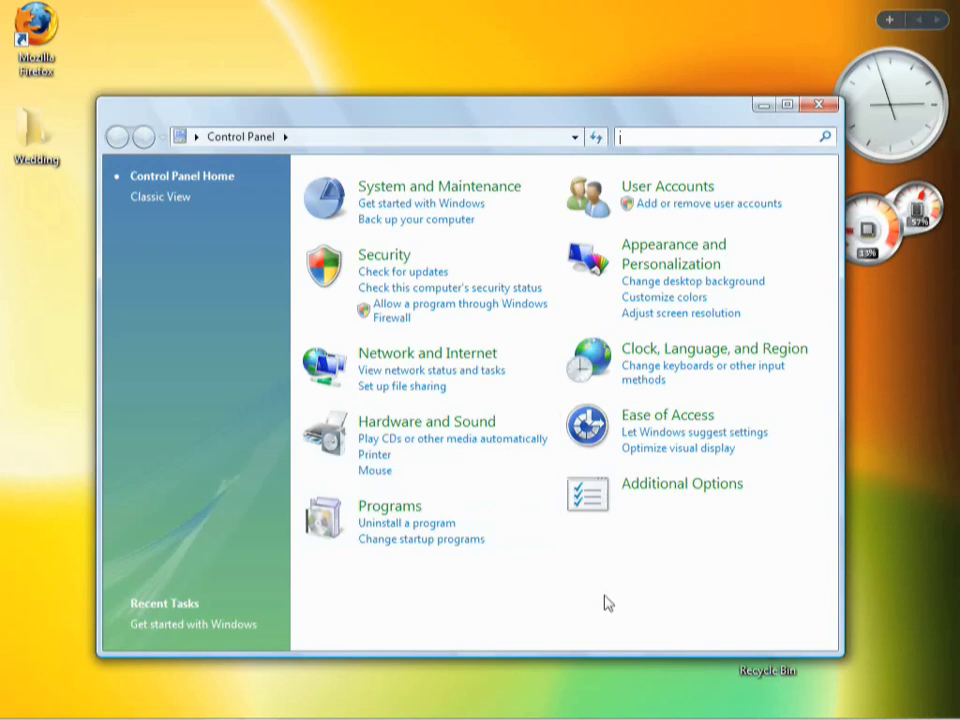
{"action": "left_click", "coordinate": [409, 527]}
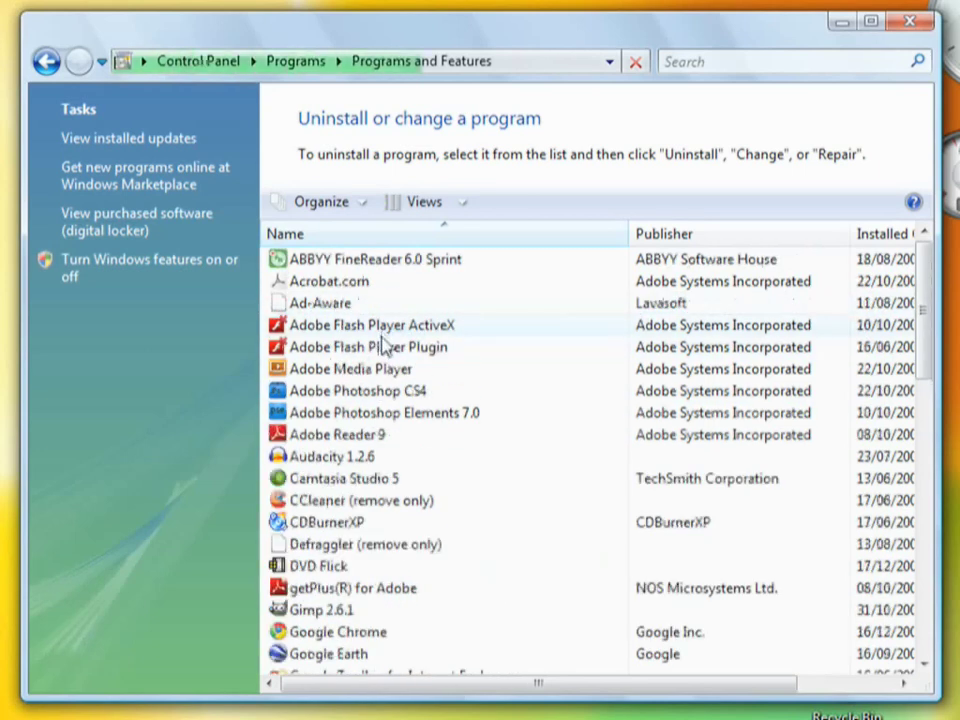
Add the Version detail to the installed programs list and check the version of Adobe Flash Player Plugin
{"action": "left_click", "coordinate": [388, 350]}
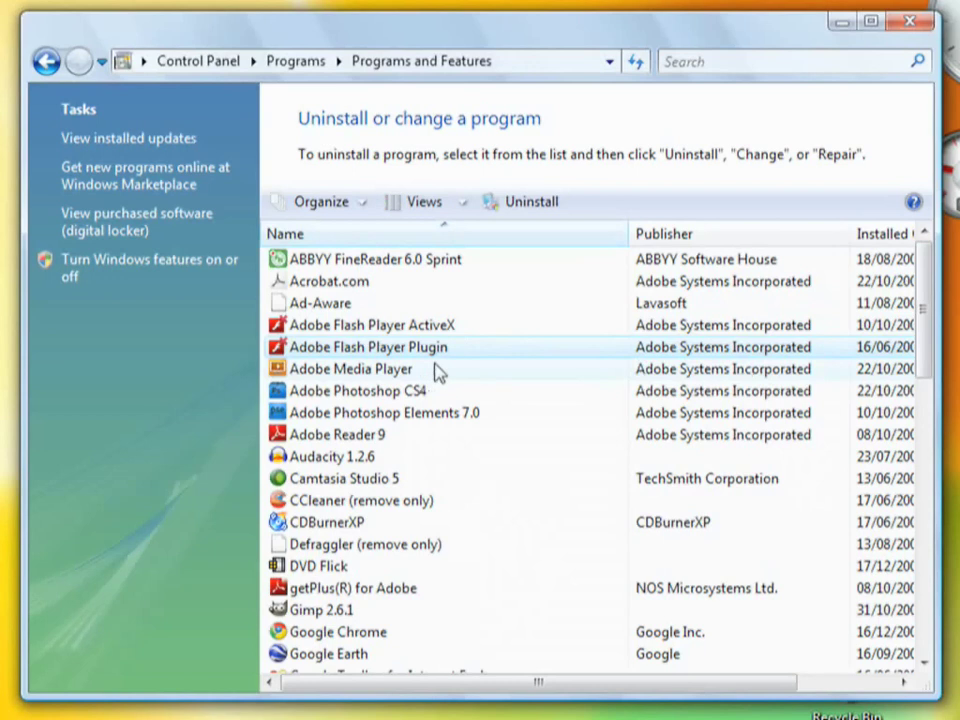
{"action": "right_click", "coordinate": [550, 245]}
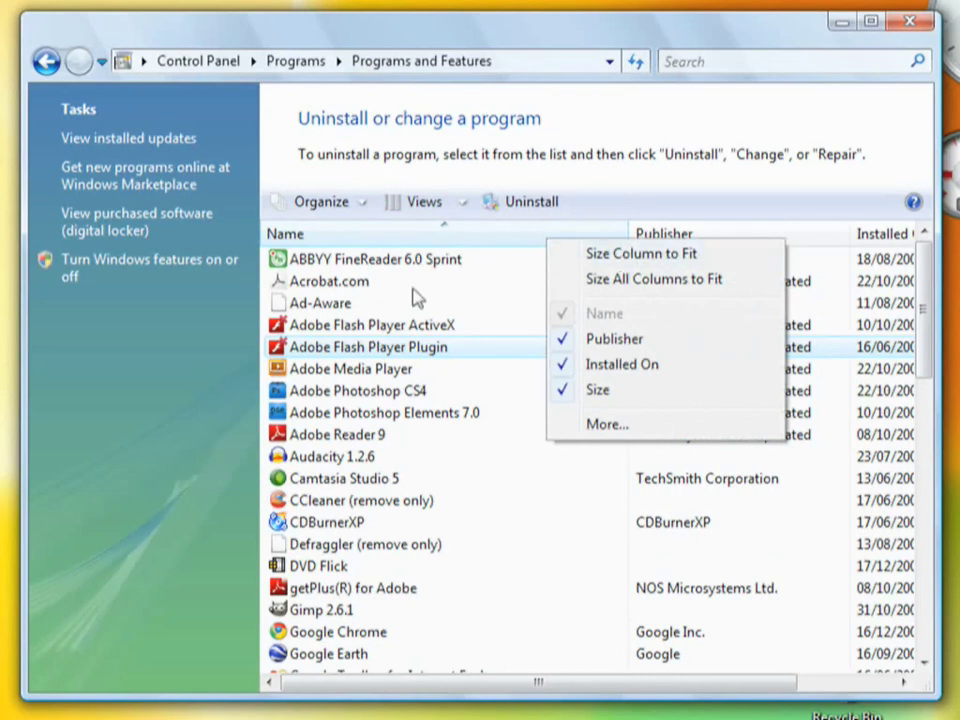
{"action": "left_click", "coordinate": [624, 436]}
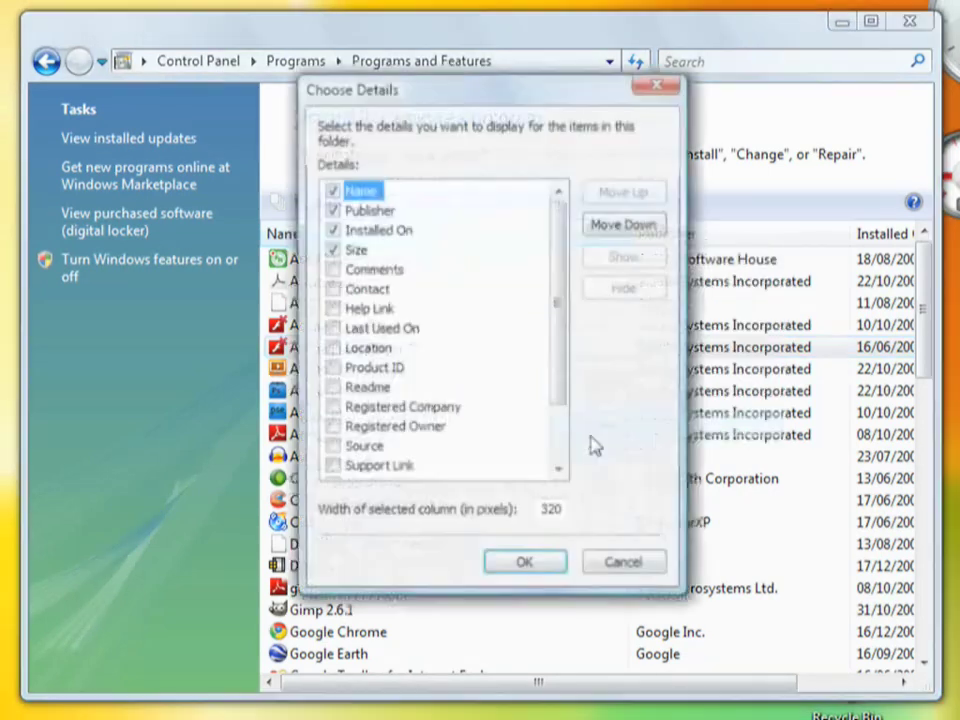
{"action": "left_click_drag", "start_coordinate": [557, 270], "coordinate": [563, 416]}
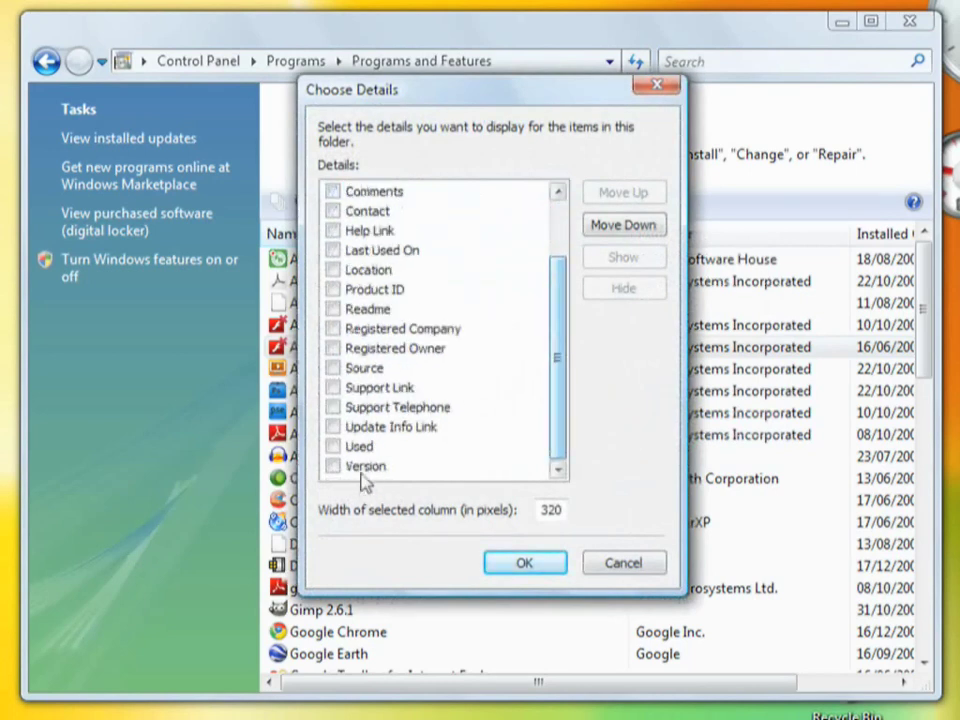
{"action": "left_click", "coordinate": [332, 467]}
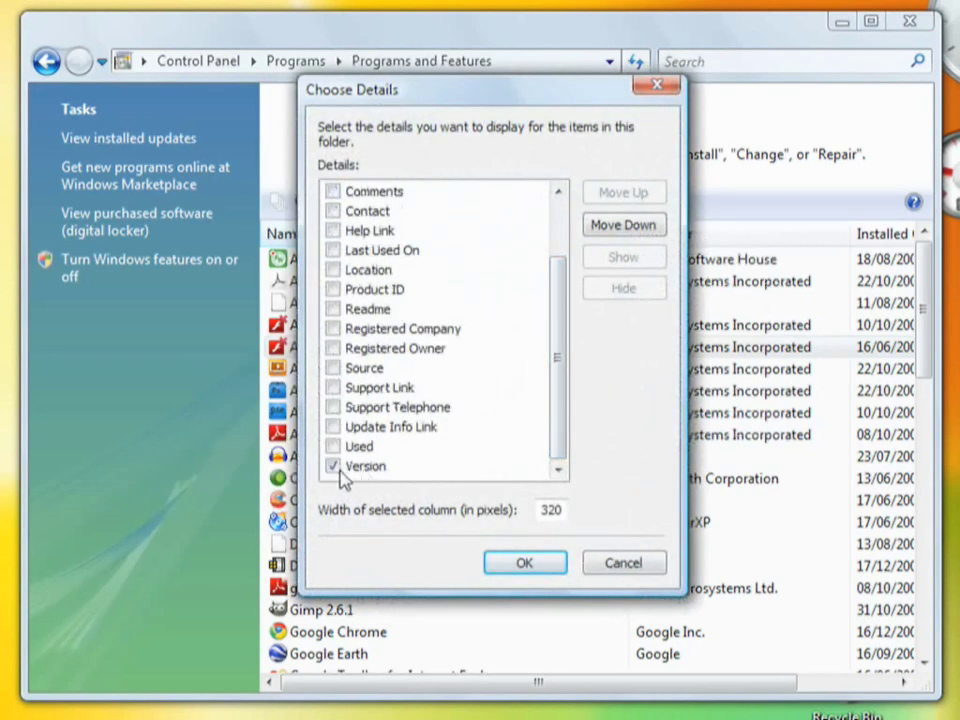
{"action": "left_click", "coordinate": [497, 568]}
{"action": "left_click_drag", "start_coordinate": [465, 686], "coordinate": [681, 686]}
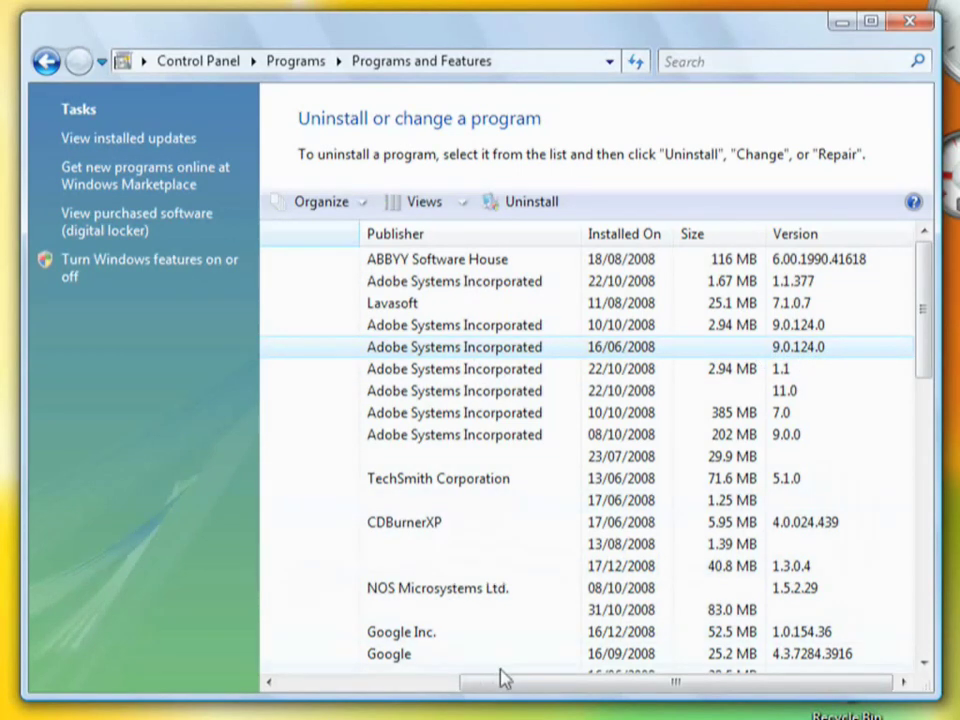
{"action": "left_click_drag", "start_coordinate": [499, 681], "coordinate": [246, 681]}
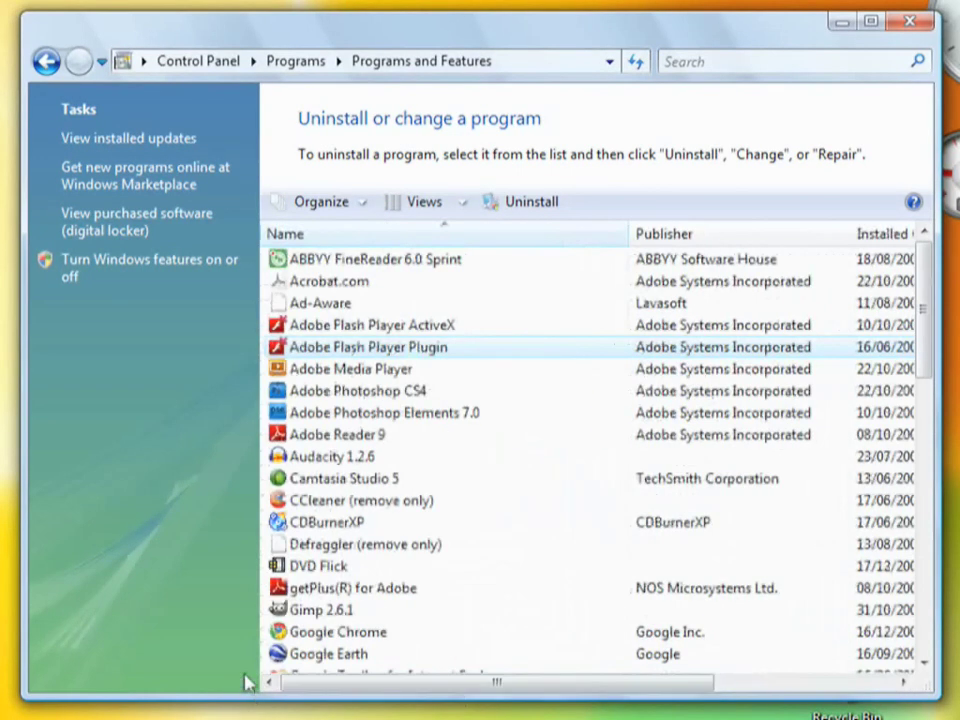
Uninstall Adobe Flash Player Plugin and Adobe Flash Player ActiveX, and close the installed programs window
{"action": "right_click", "coordinate": [425, 352]}
{"action": "left_click", "coordinate": [462, 370]}
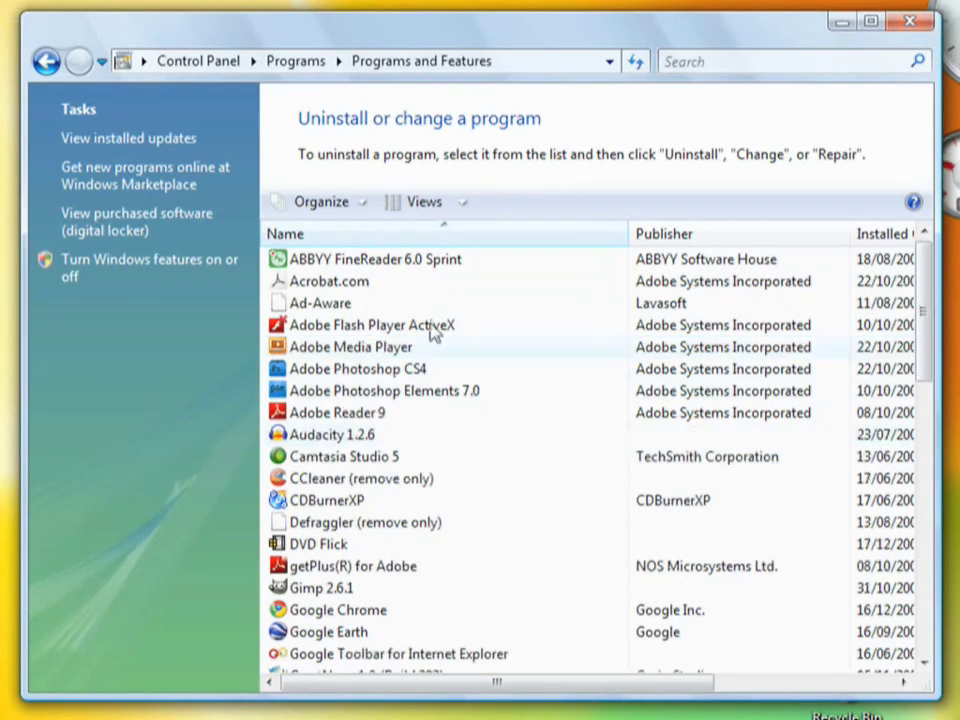
{"action": "left_click", "coordinate": [407, 336]}
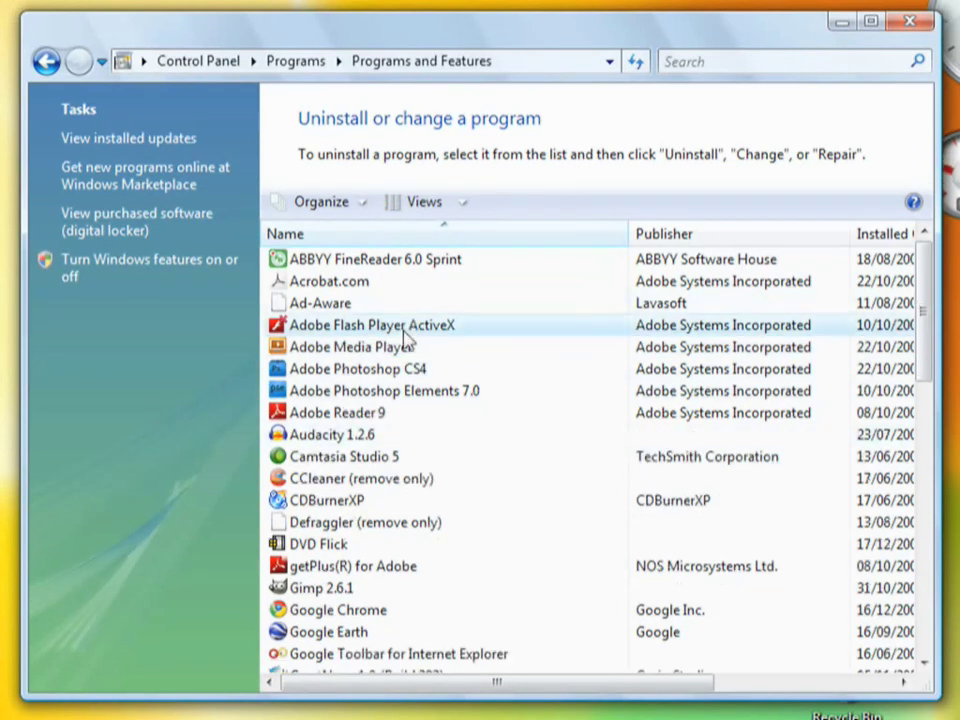
{"action": "right_click", "coordinate": [435, 333]}
{"action": "left_click", "coordinate": [473, 345]}
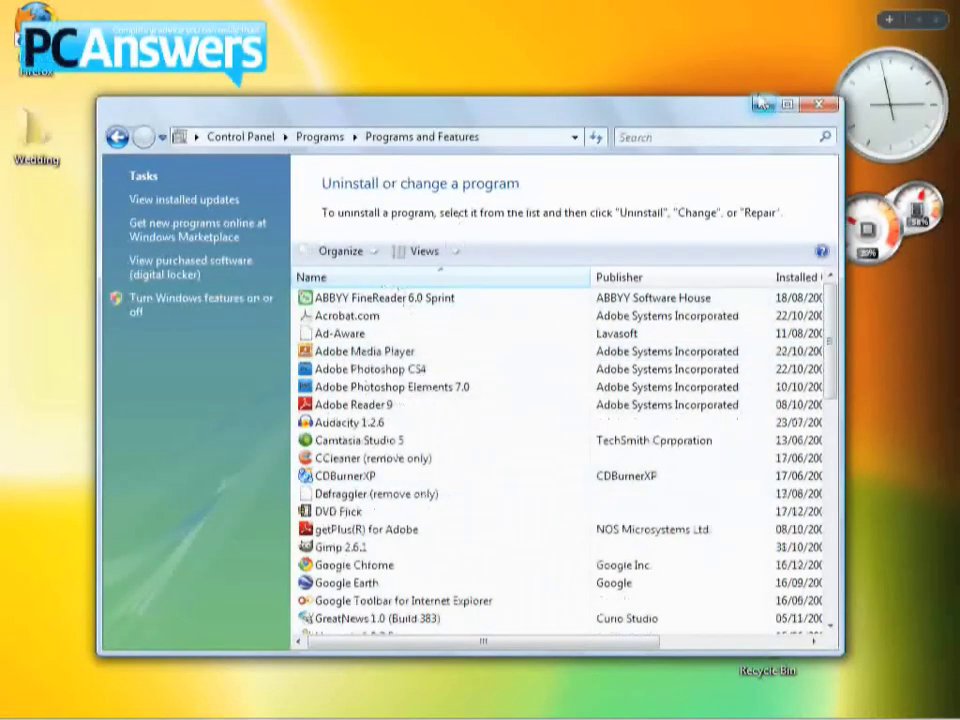
{"action": "left_click", "coordinate": [820, 106]}
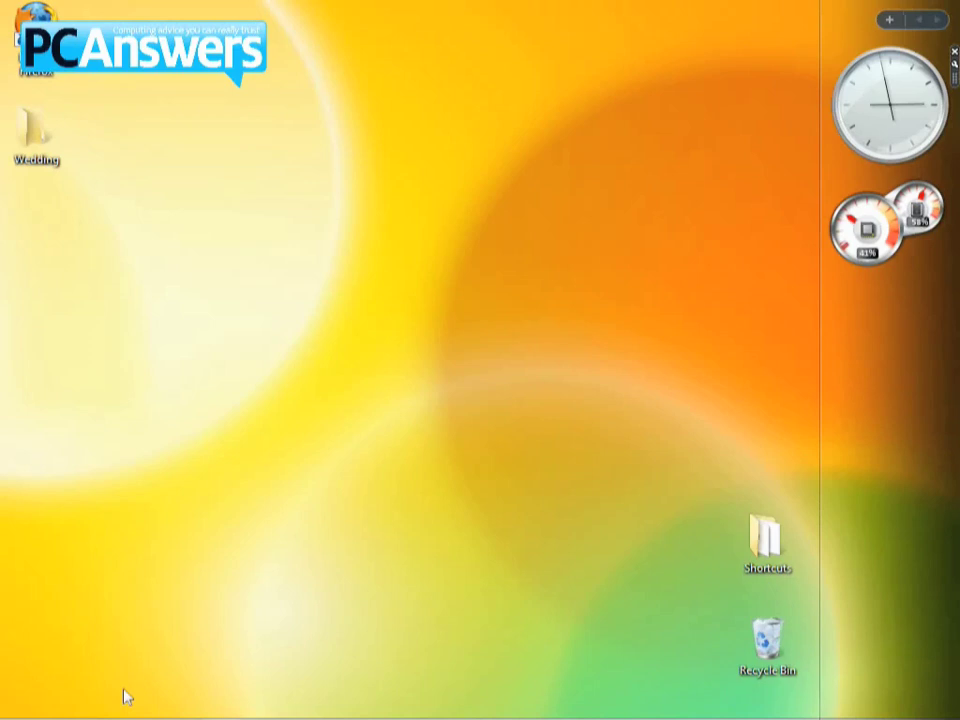
Switch to Firefox, search Google for "adobe flash player" and open Adobe's download page at get.adobe.com/flashplayer
{"action": "left_click", "coordinate": [224, 700]}
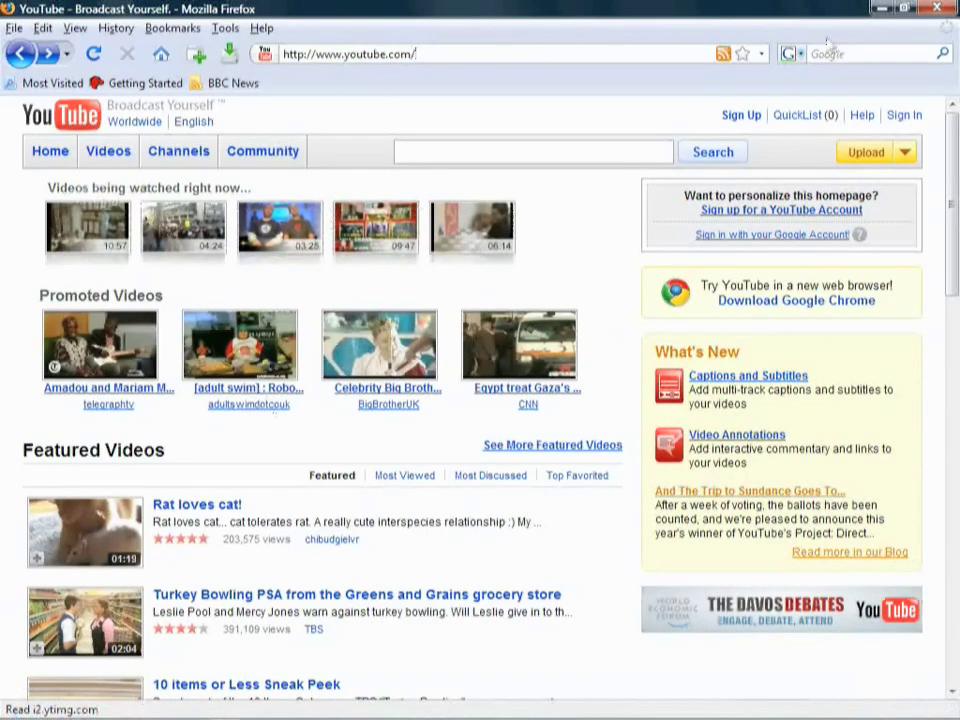
{"action": "left_click", "coordinate": [416, 55]}
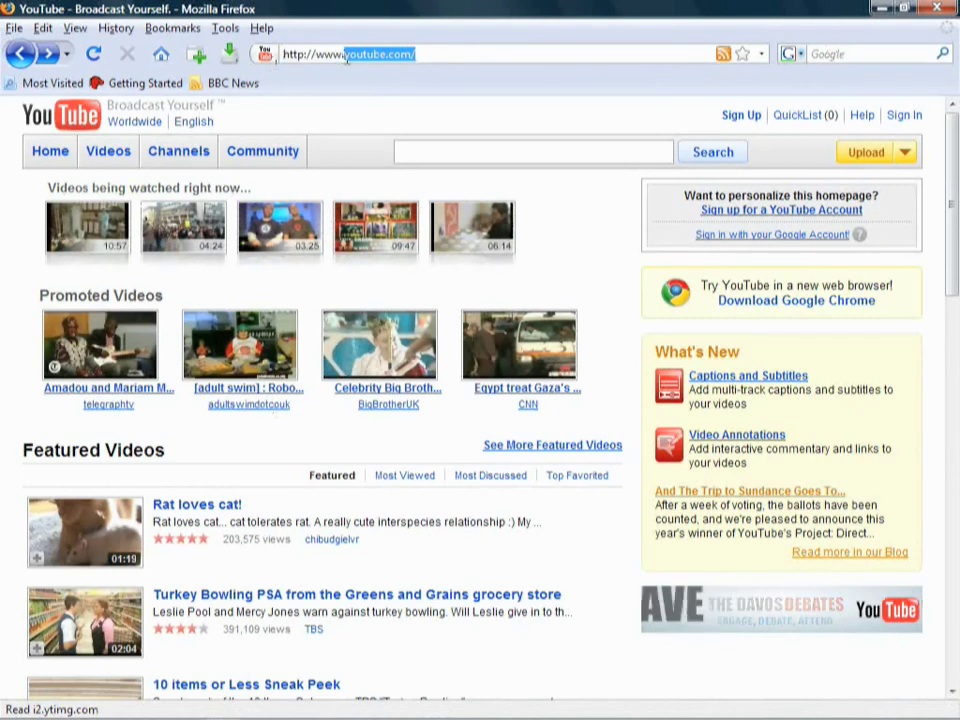
{"action": "left_click", "coordinate": [842, 53]}
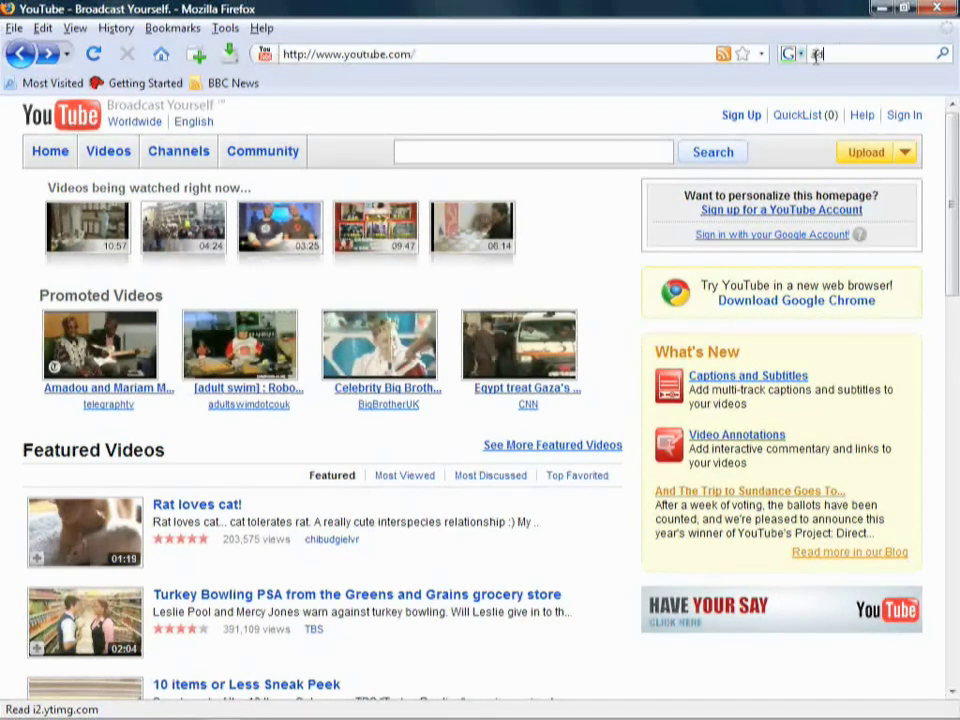
{"action": "type", "text": "adob"}
{"action": "key", "text": "BackSpace"}
{"action": "key", "text": "BackSpace"}
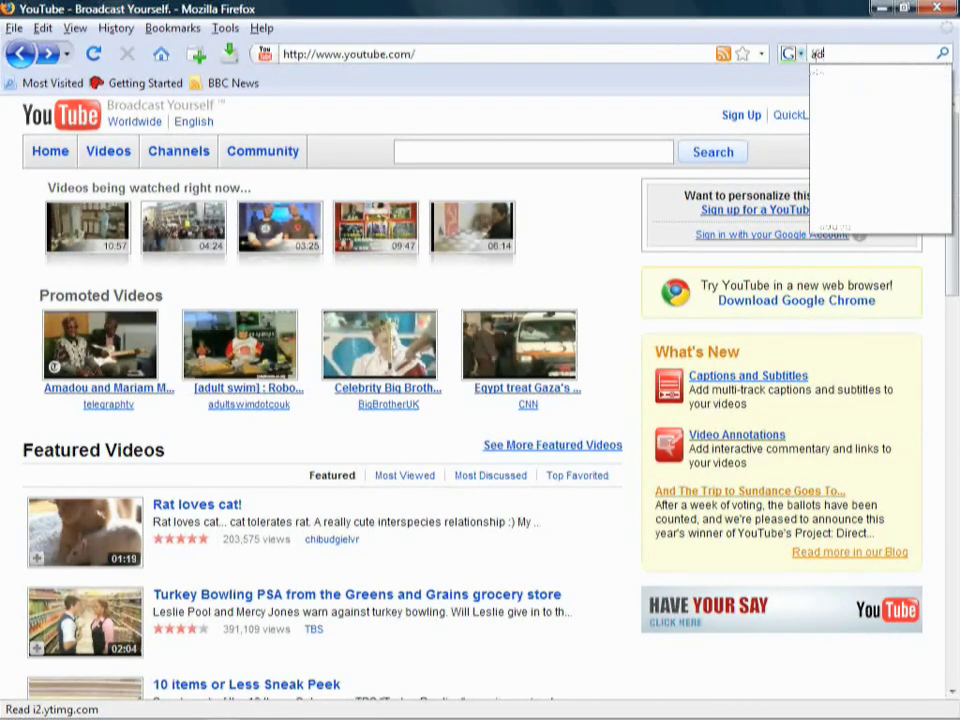
{"action": "type", "text": "obe"}
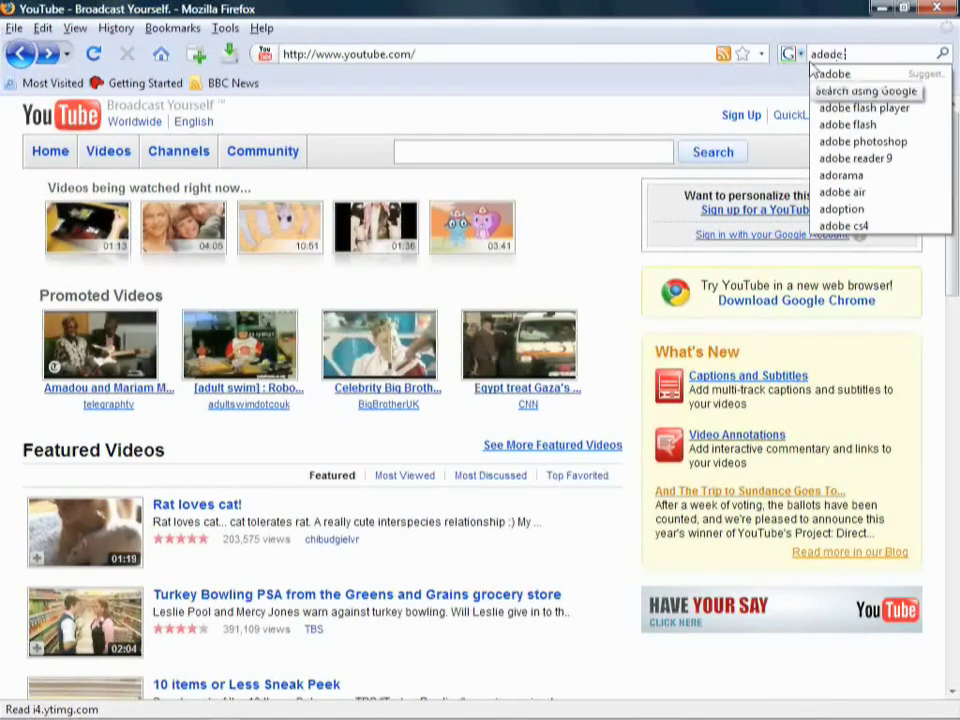
{"action": "type", "text": " flash playe"}
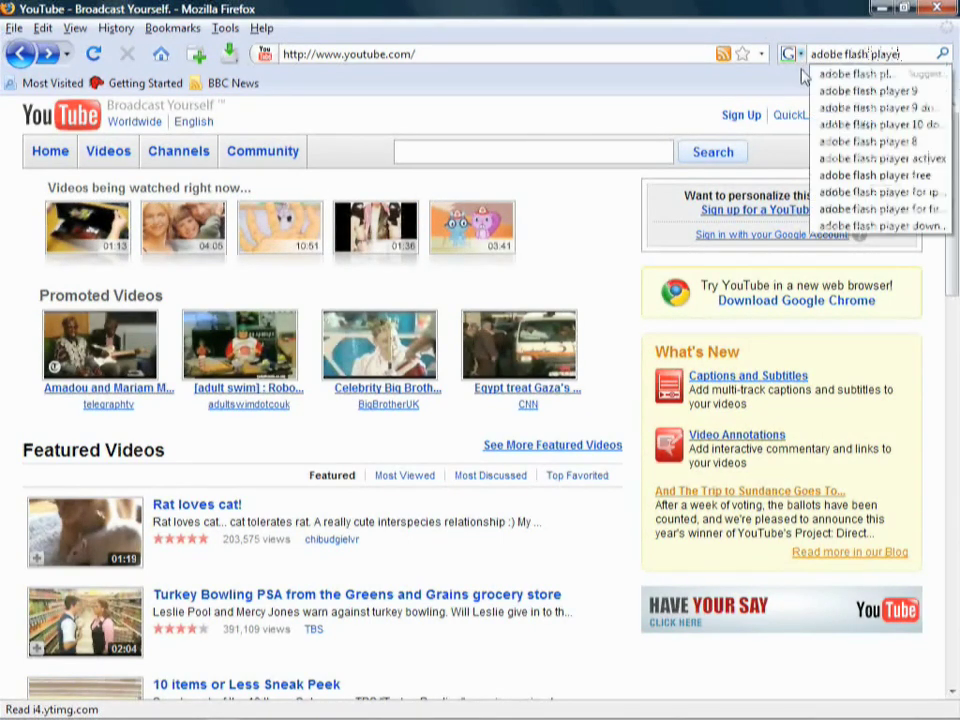
{"action": "key", "text": "Return"}
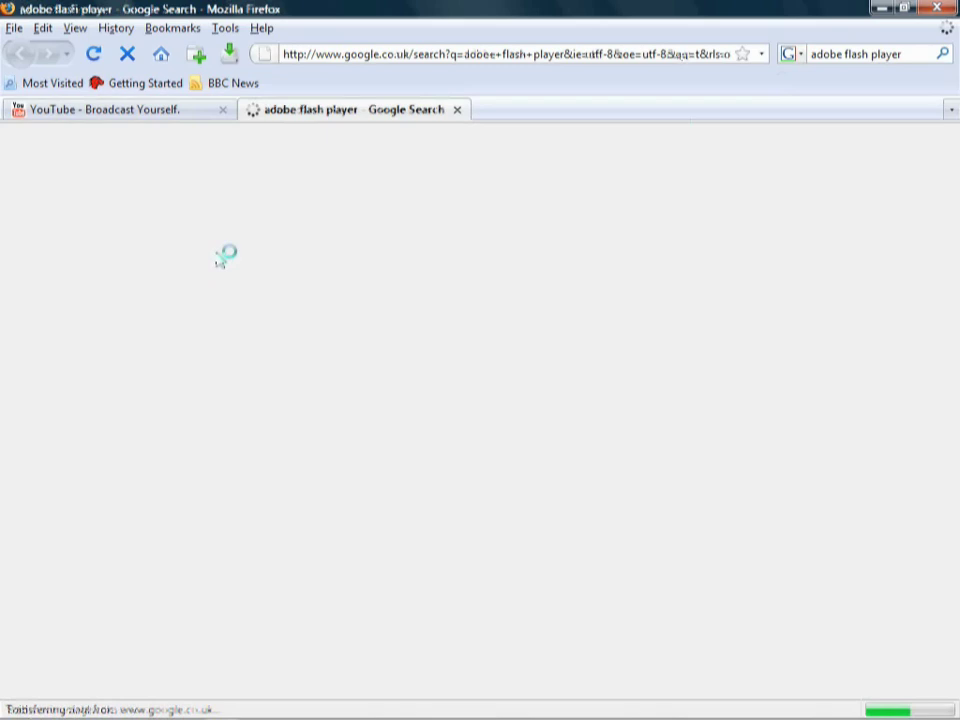
{"action": "scroll", "coordinate": [168, 530], "scroll_direction": "down", "scroll_amount": 3}
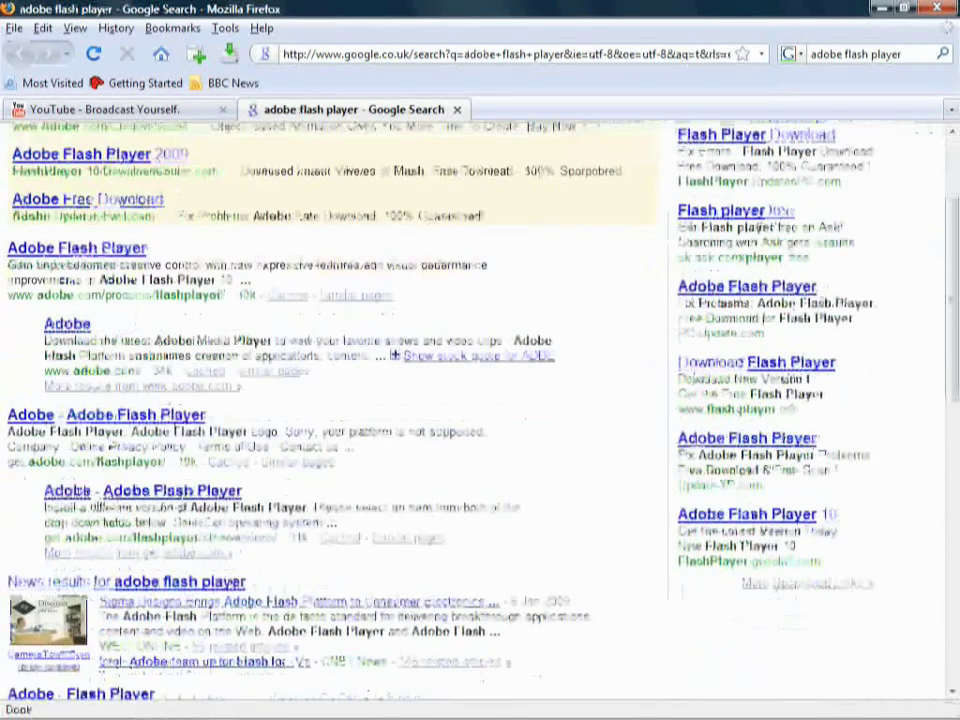
{"action": "left_click", "coordinate": [101, 419]}
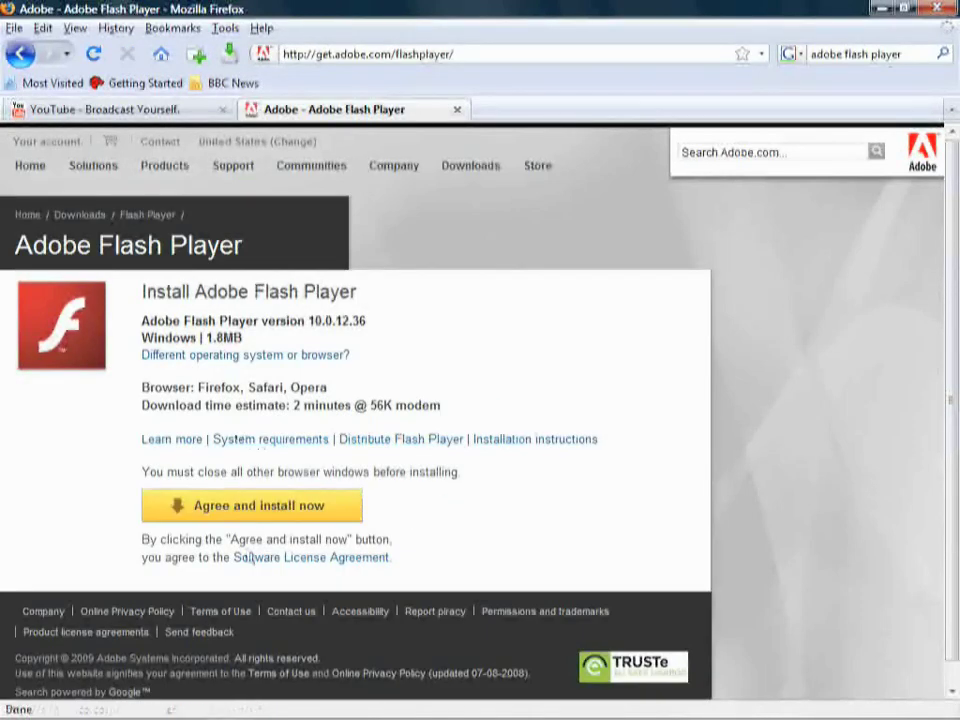
Agree to the Flash Player installation, save install_flash_player.exe and launch it from the downloads list
{"action": "left_click", "coordinate": [283, 507]}
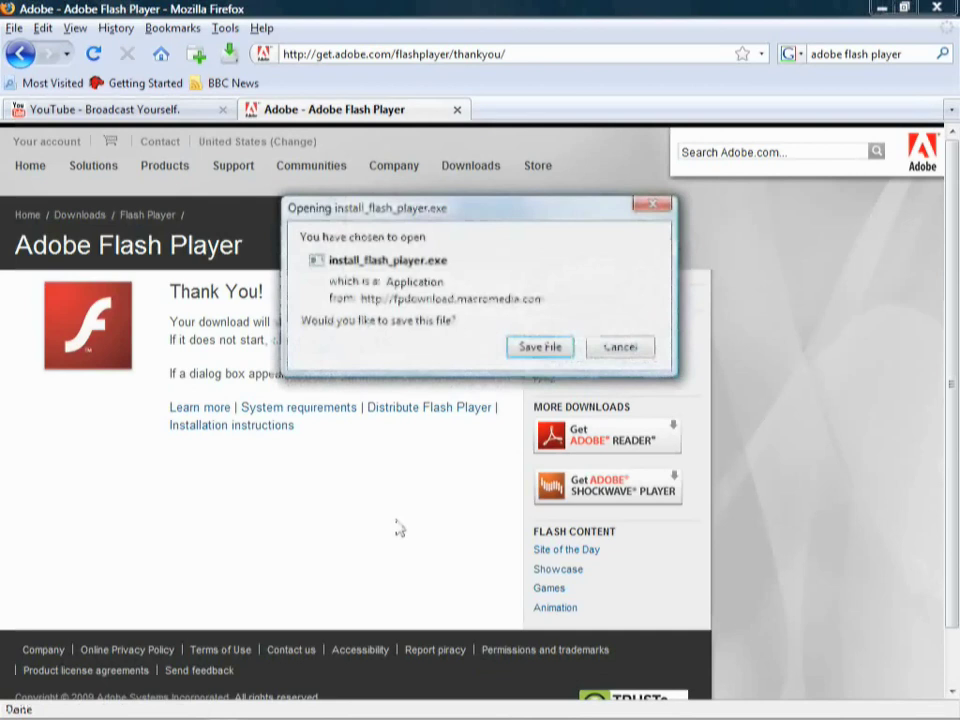
{"action": "left_click", "coordinate": [520, 348]}
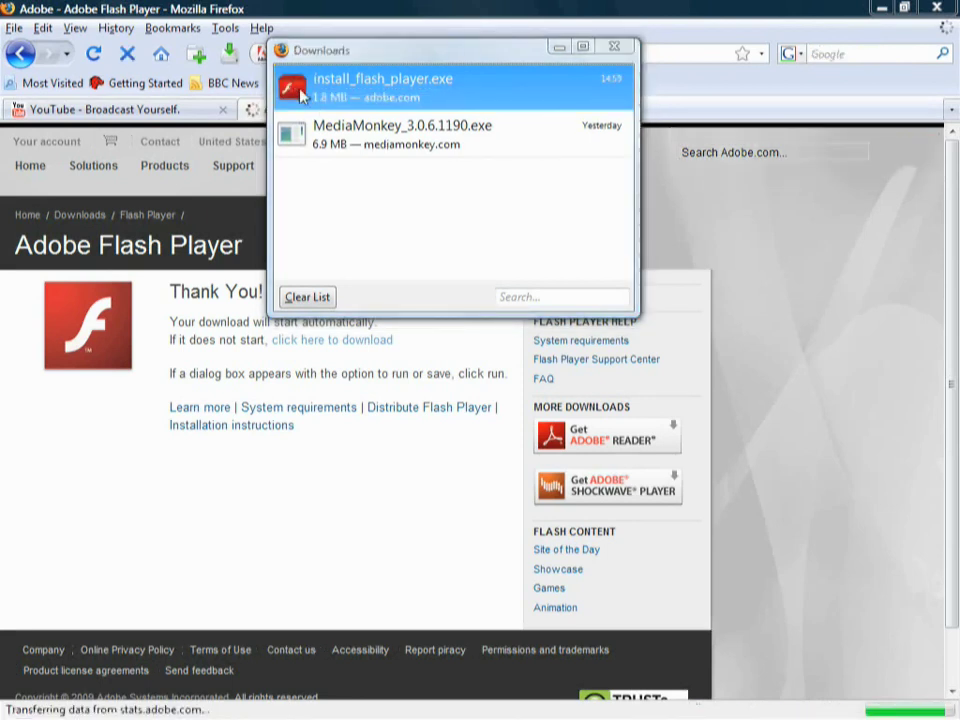
{"action": "left_click_drag", "start_coordinate": [341, 80], "coordinate": [272, 92]}
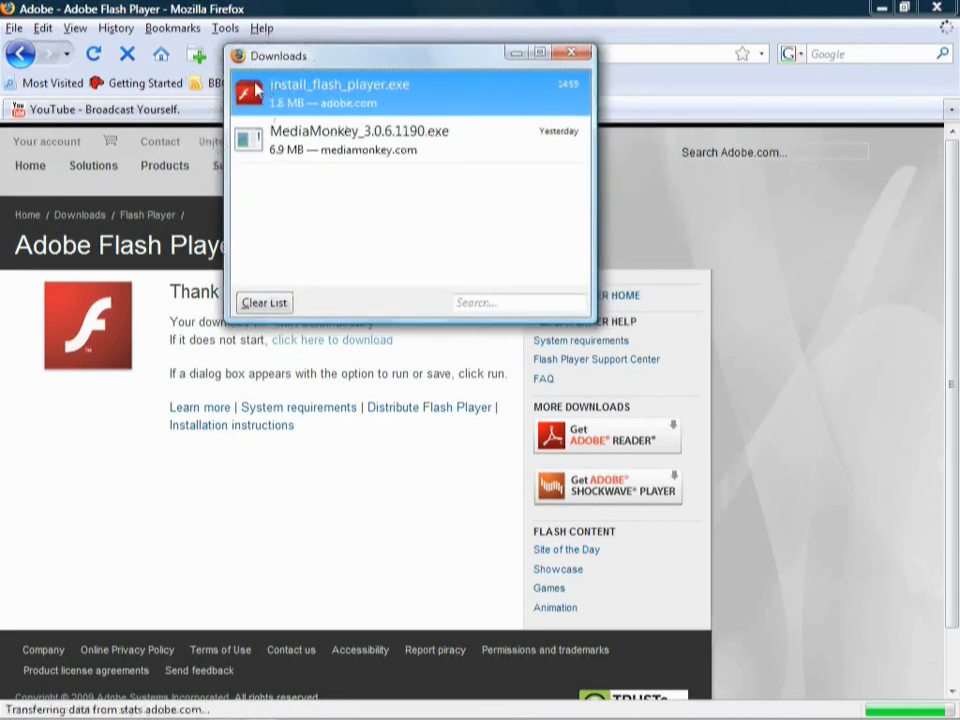
{"action": "double_click", "coordinate": [251, 100]}
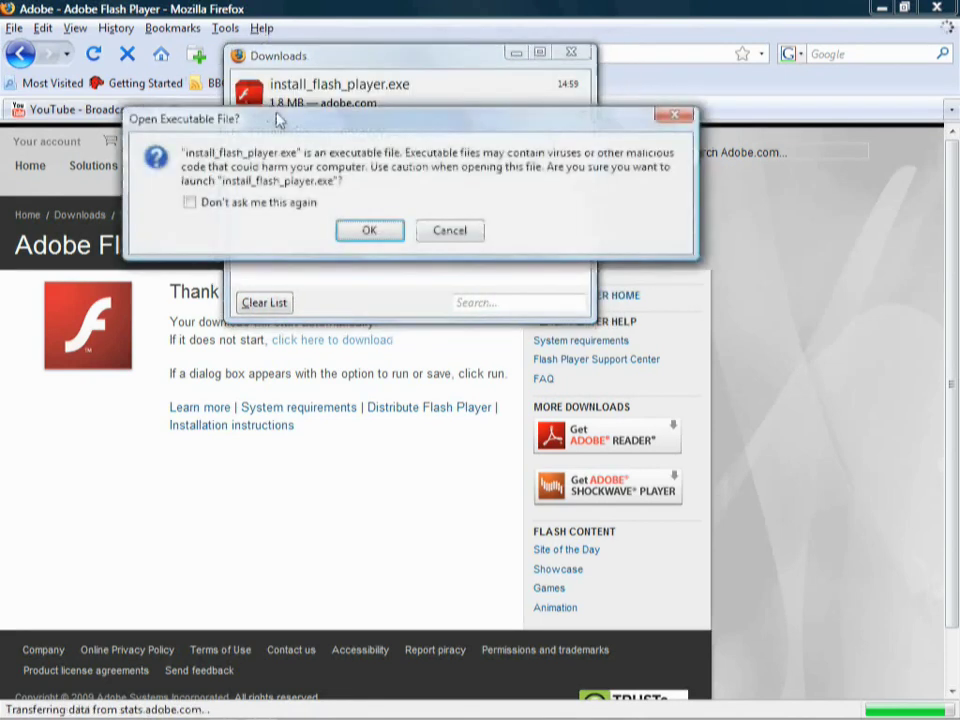
{"action": "left_click", "coordinate": [368, 231]}
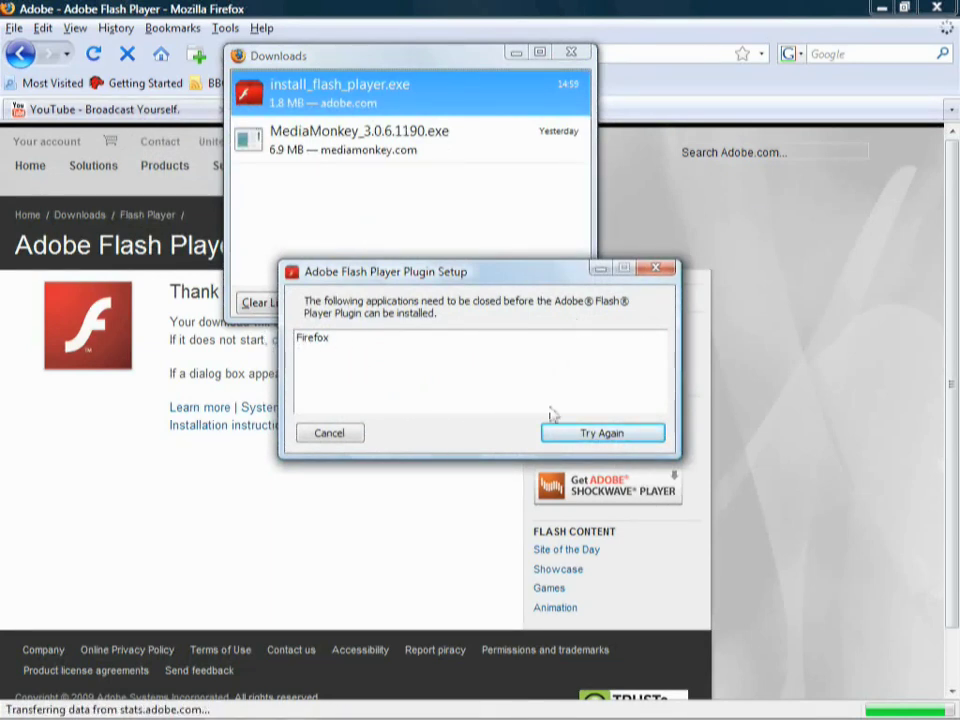
Close Firefox with both its tabs and the Downloads window so the Flash Player setup can continue
{"action": "left_click", "coordinate": [937, 7]}
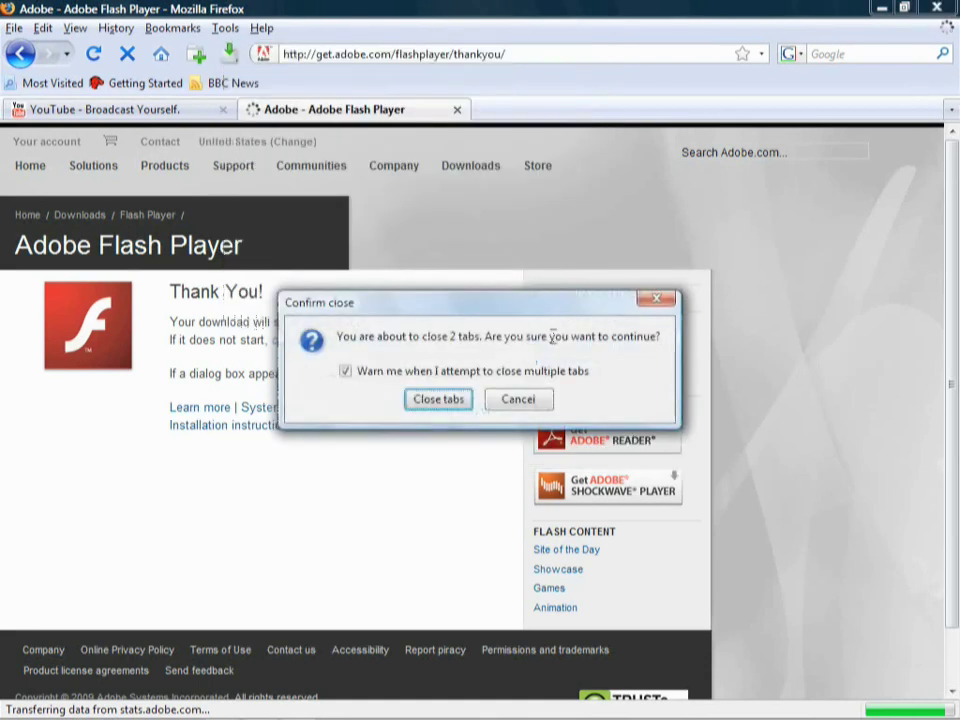
{"action": "left_click", "coordinate": [437, 399]}
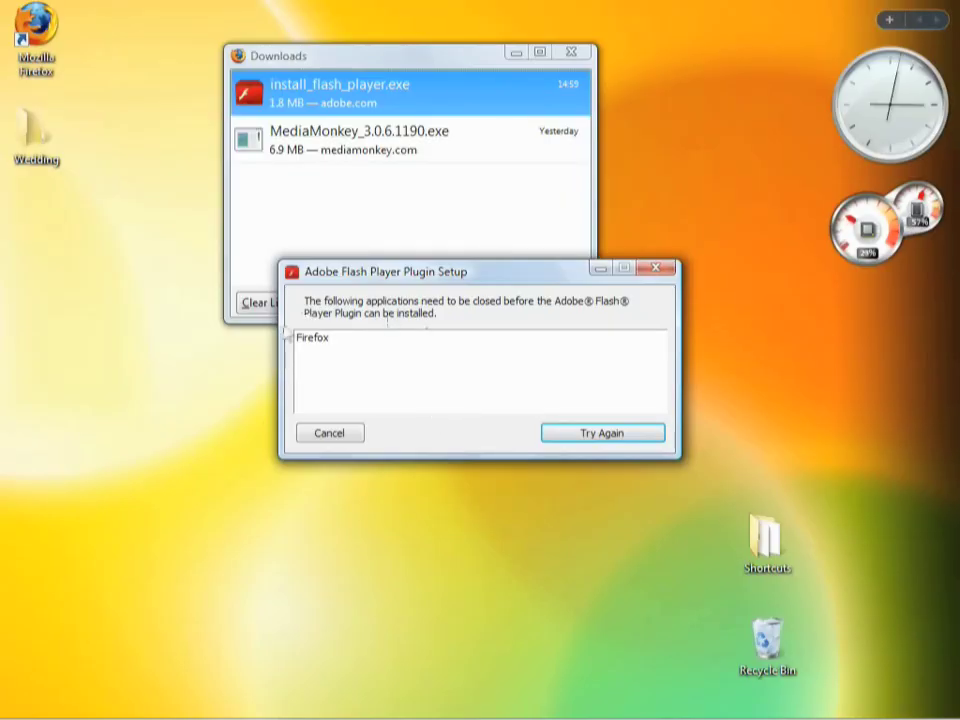
{"action": "mouse_move", "coordinate": [349, 712]}
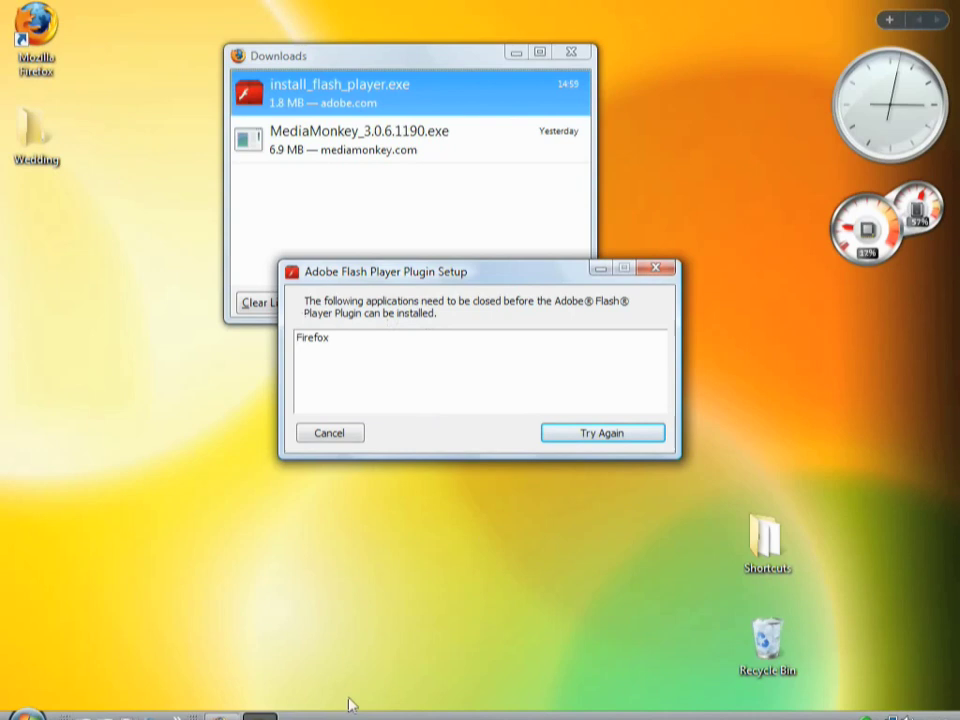
{"action": "left_click", "coordinate": [222, 707]}
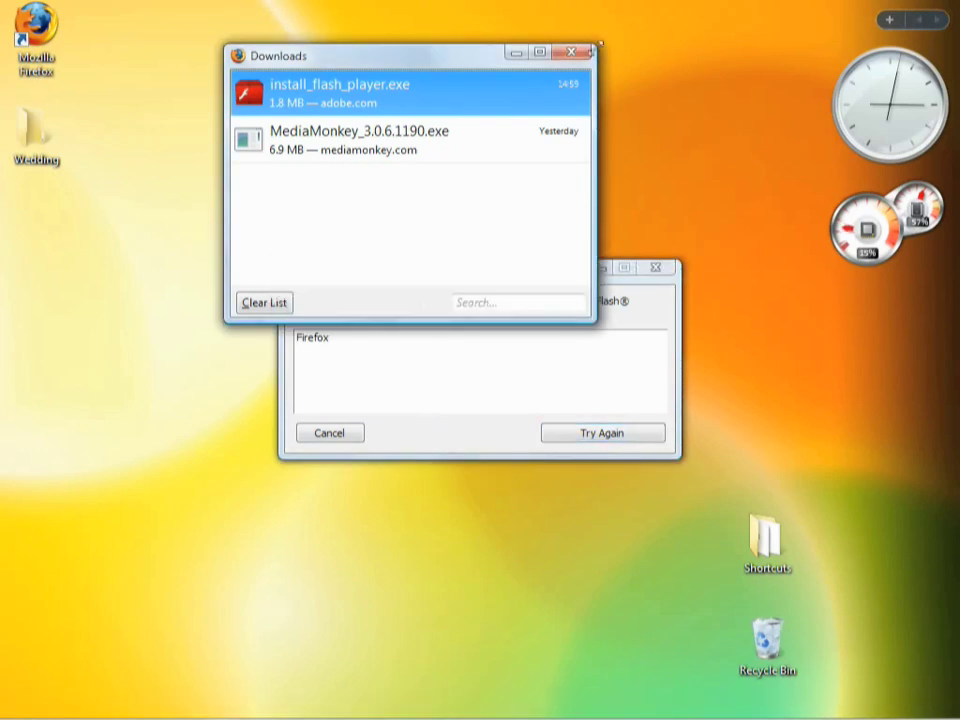
{"action": "left_click", "coordinate": [571, 52]}
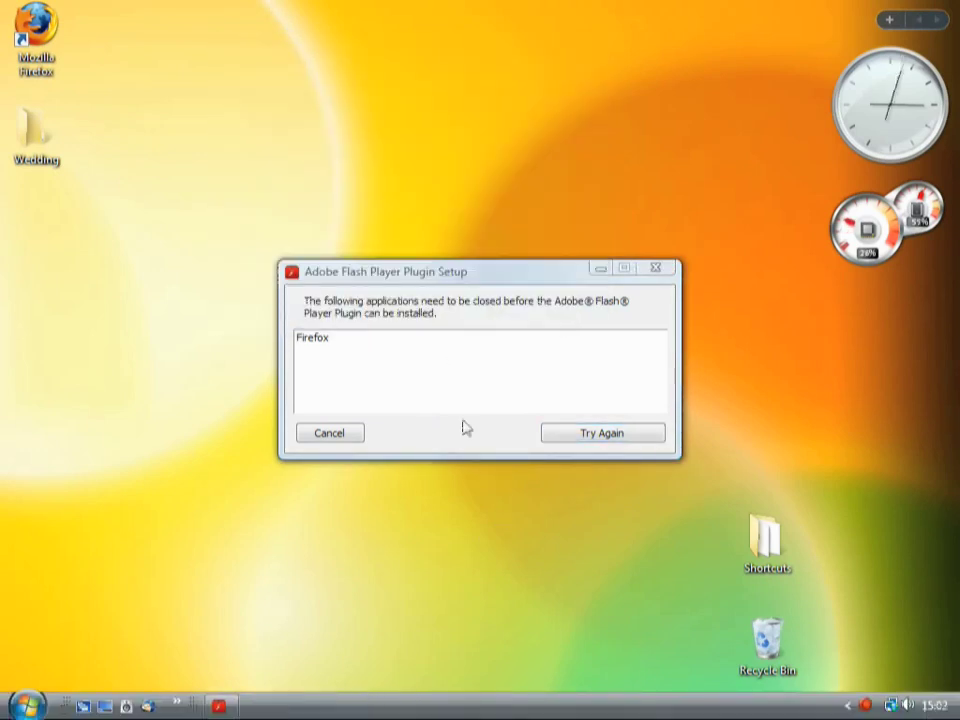
Retry the Adobe Flash Player Plugin installation, review the installation details and close the completed setup
{"action": "left_click", "coordinate": [591, 438]}
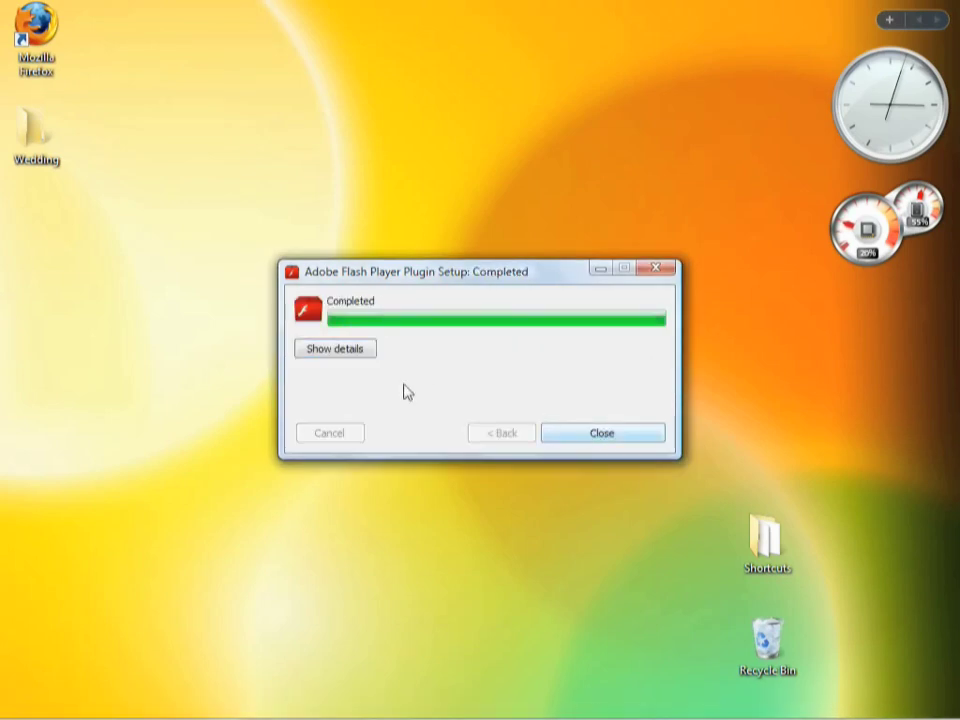
{"action": "left_click", "coordinate": [360, 349]}
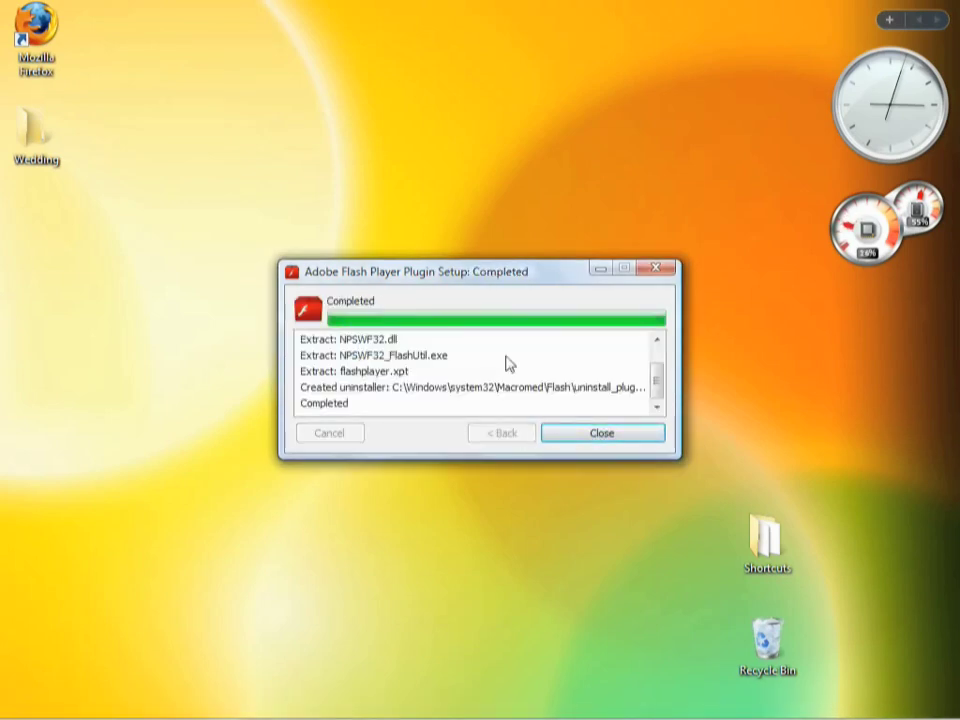
{"action": "mouse_move", "coordinate": [656, 384]}
{"action": "left_mouse_down"}
{"action": "mouse_move", "coordinate": [656, 364]}
{"action": "mouse_move", "coordinate": [658, 405]}
{"action": "mouse_move", "coordinate": [656, 372]}
{"action": "left_mouse_up"}
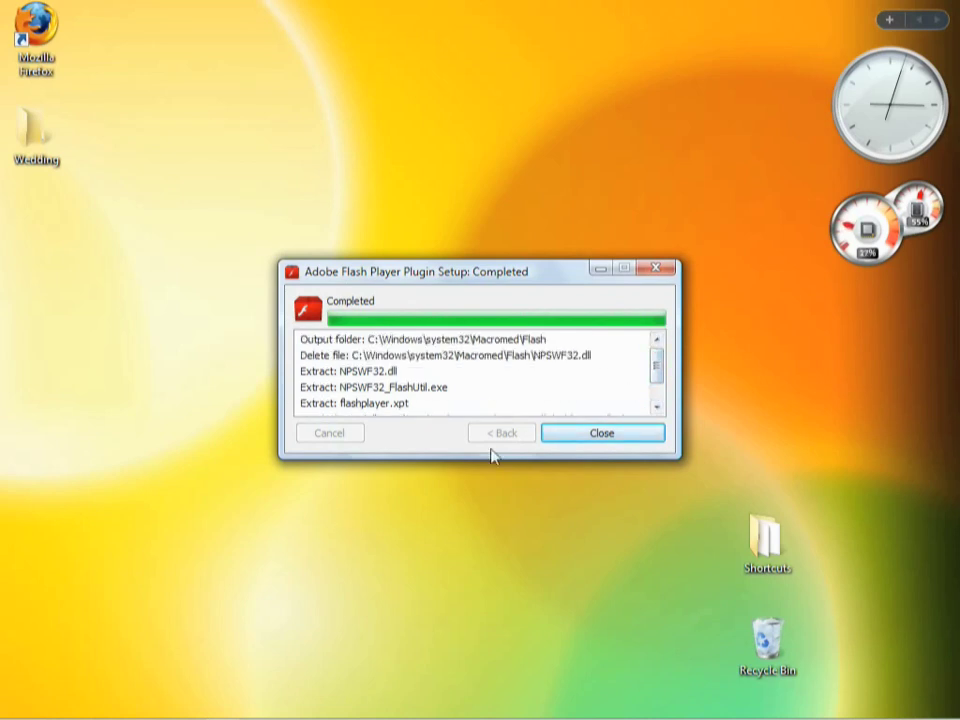
{"action": "left_click", "coordinate": [590, 433]}
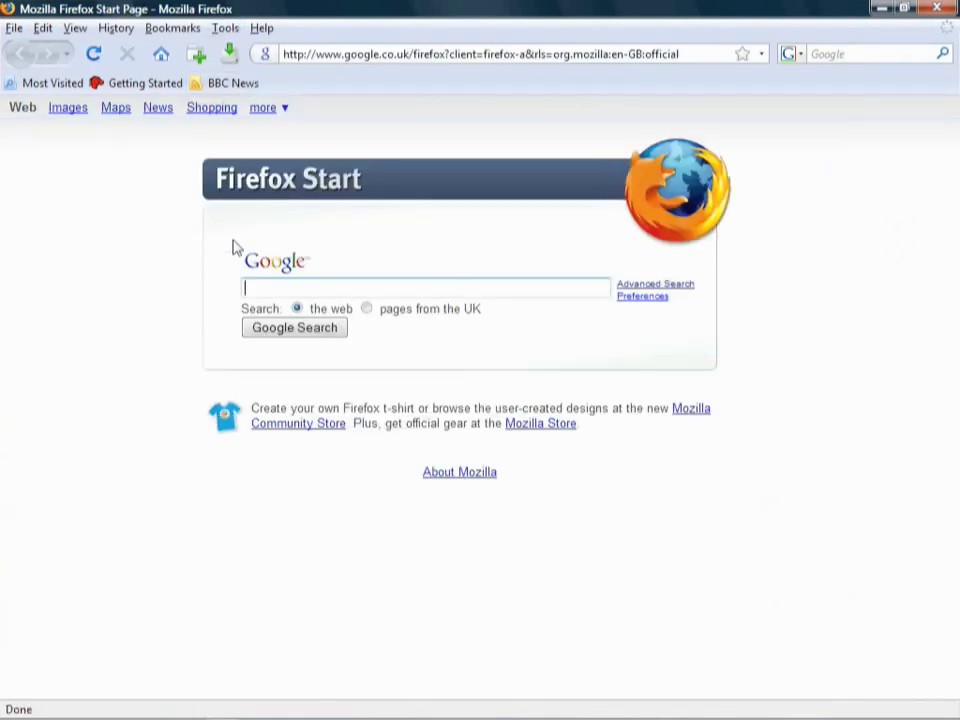
Check the installed Shockwave Flash version among Firefox's plugins and close the Add-ons window
{"action": "left_click", "coordinate": [227, 32]}
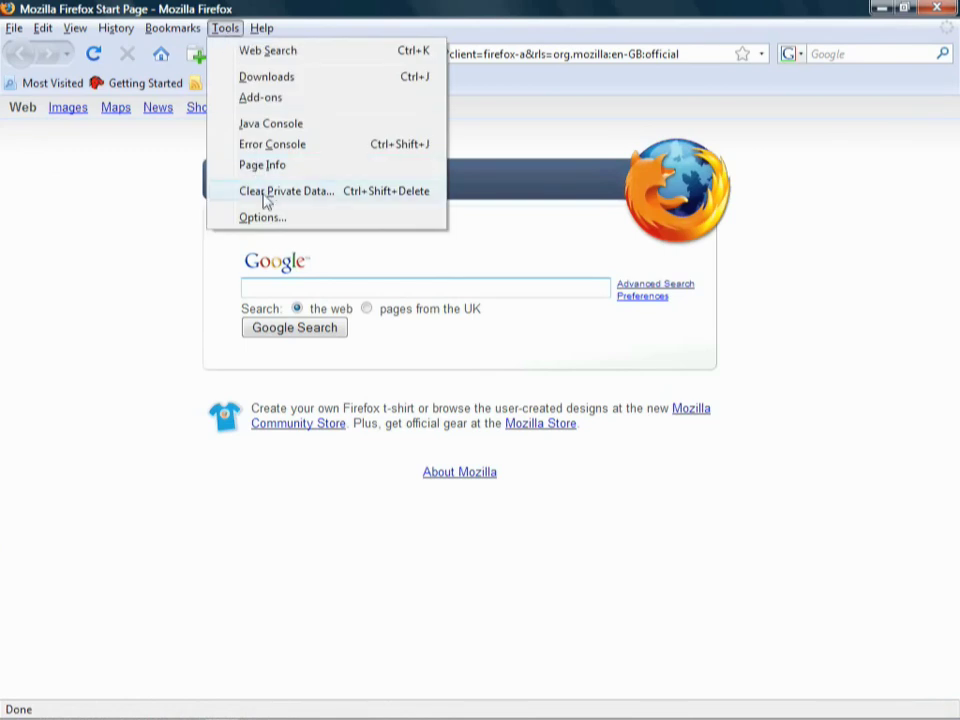
{"action": "left_click", "coordinate": [262, 98]}
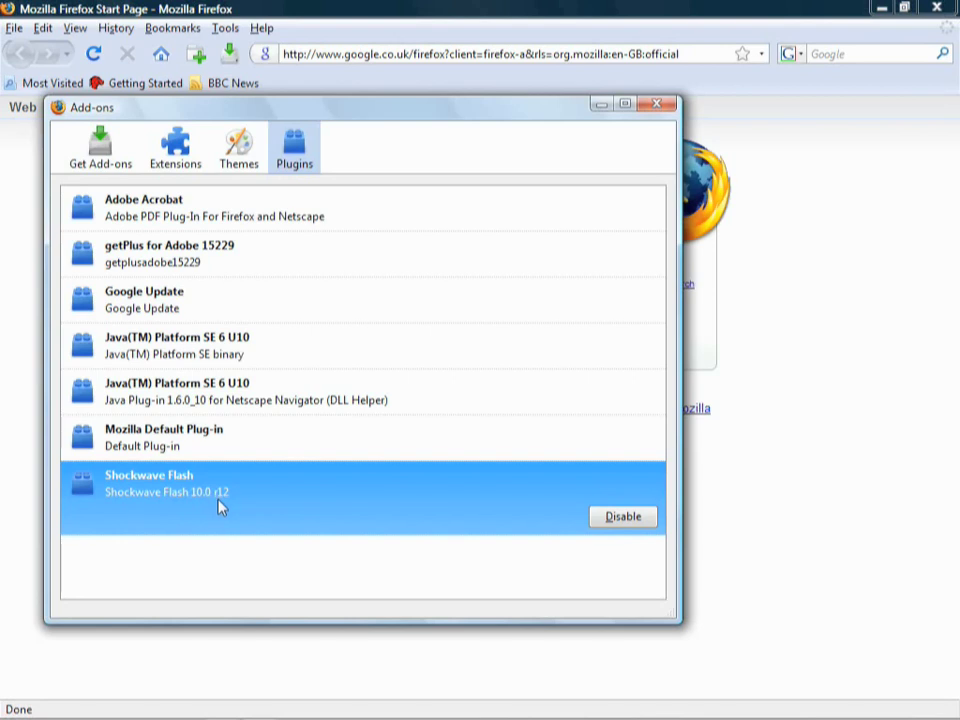
{"action": "left_click", "coordinate": [657, 104]}
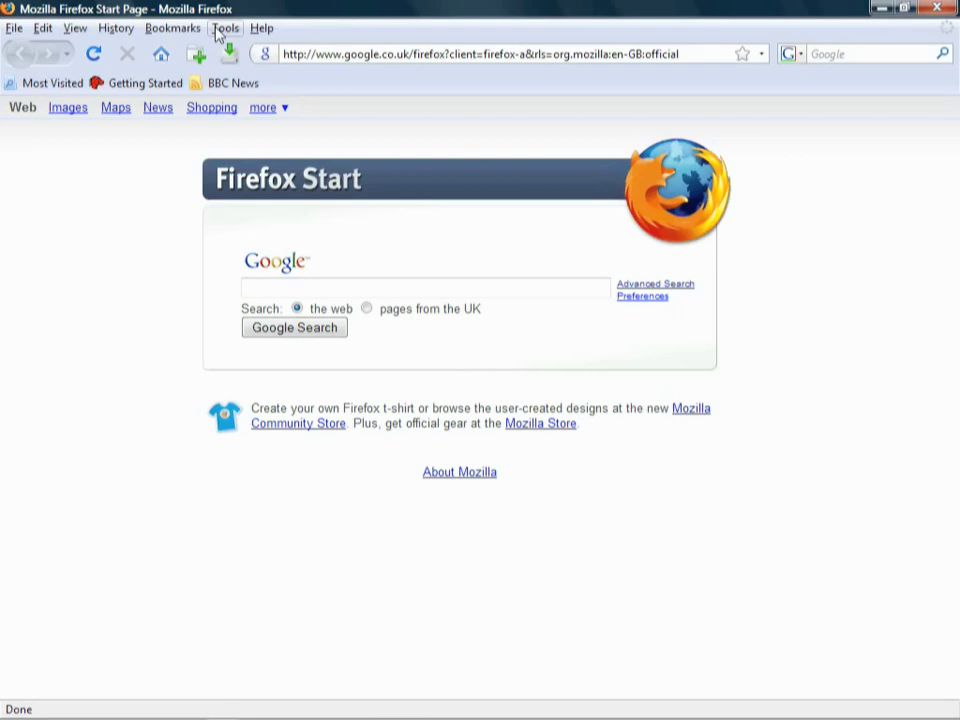
Clear Firefox's private data with only Cache and Cookies selected
{"action": "left_click", "coordinate": [224, 28]}
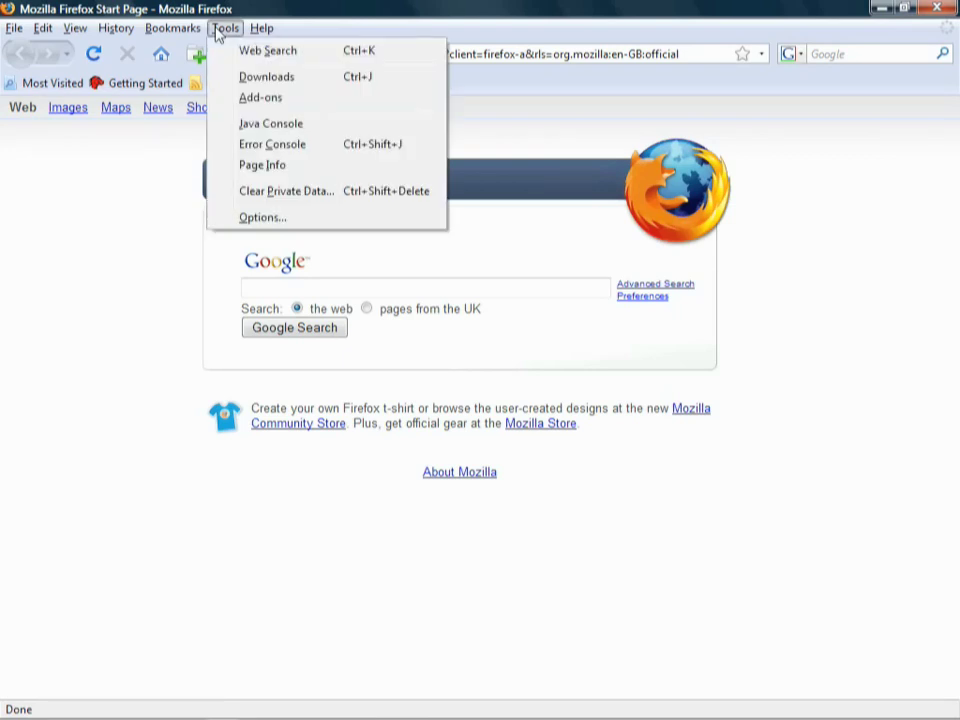
{"action": "left_click", "coordinate": [293, 191]}
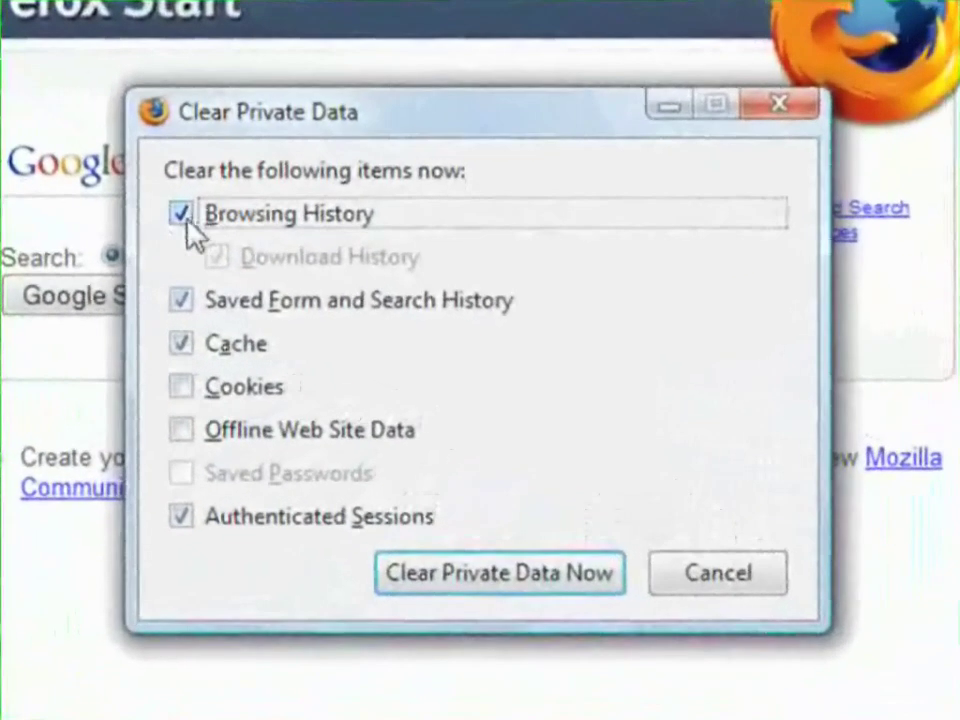
{"action": "left_click", "coordinate": [183, 217]}
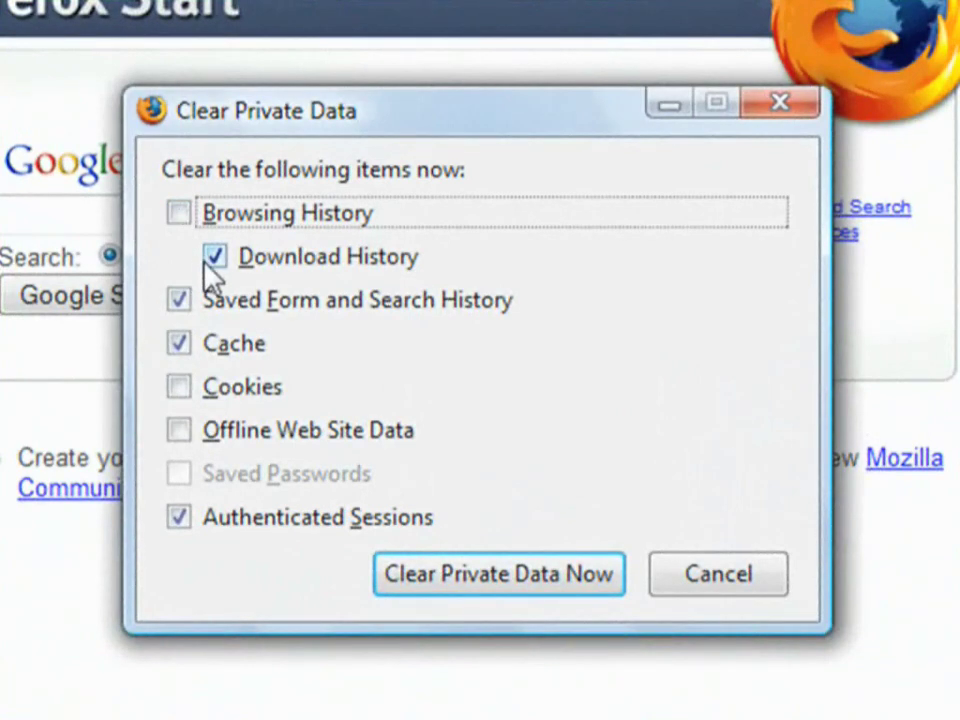
{"action": "left_click", "coordinate": [212, 260]}
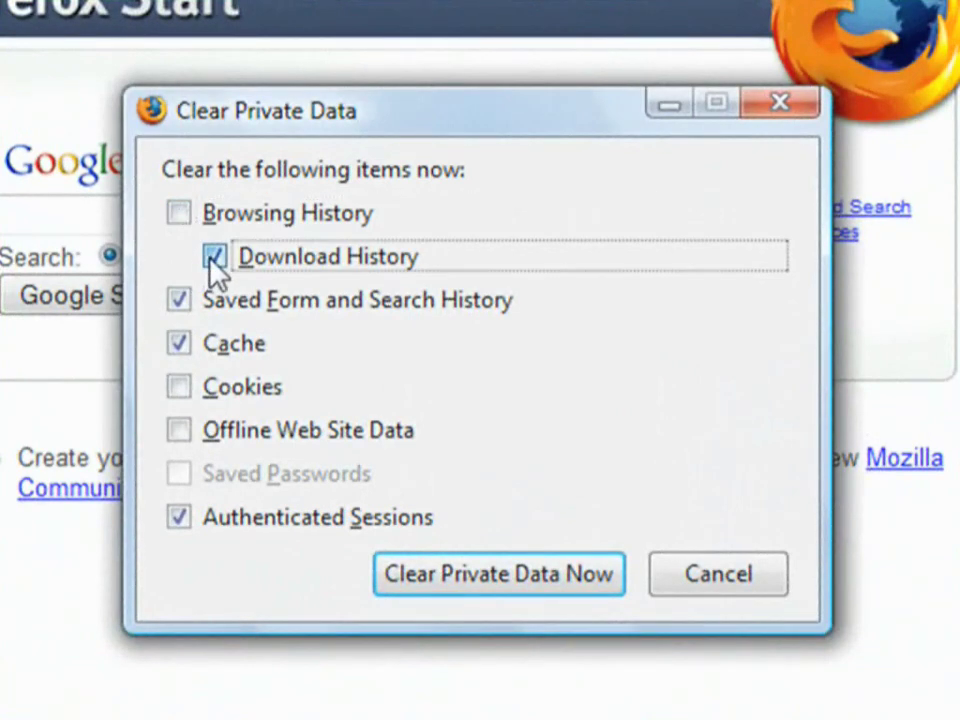
{"action": "left_click", "coordinate": [180, 304]}
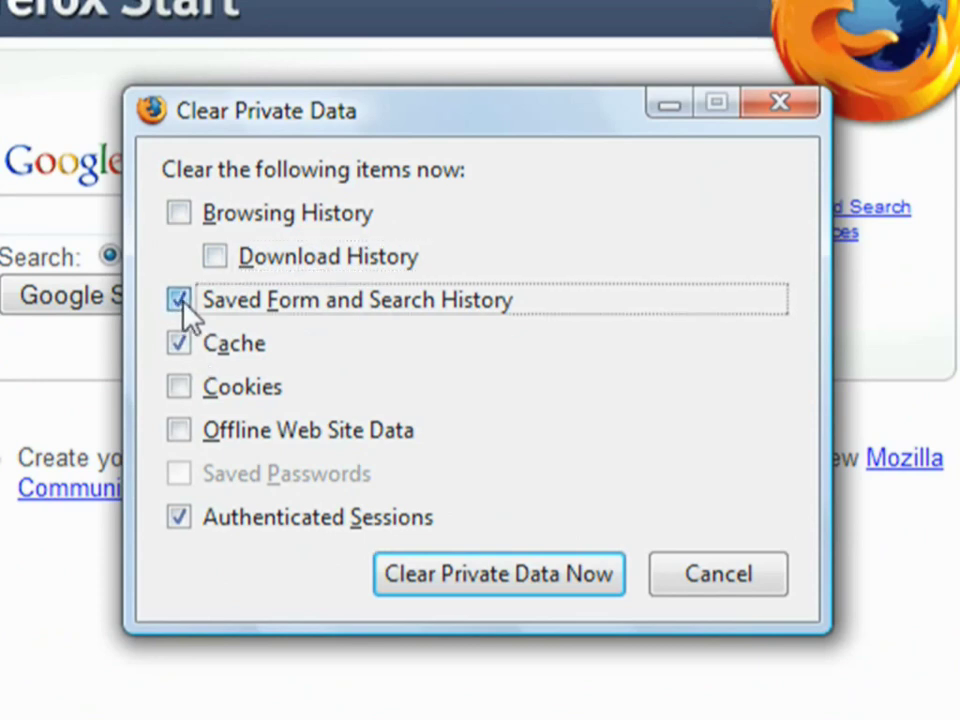
{"action": "left_click", "coordinate": [186, 390]}
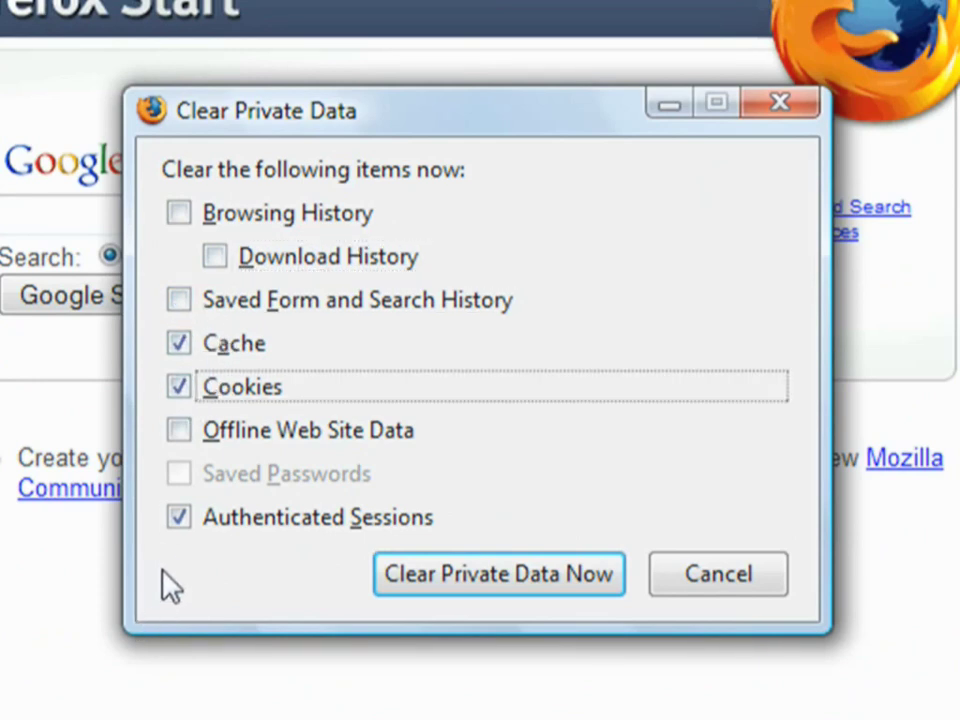
{"action": "left_click", "coordinate": [178, 518]}
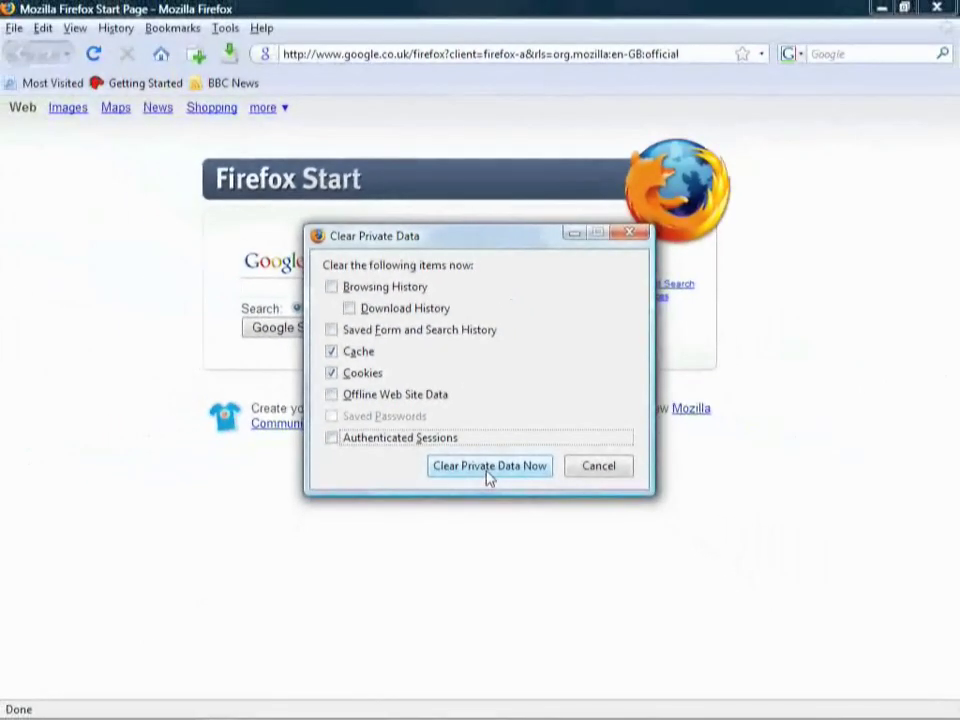
{"action": "left_click", "coordinate": [490, 550]}
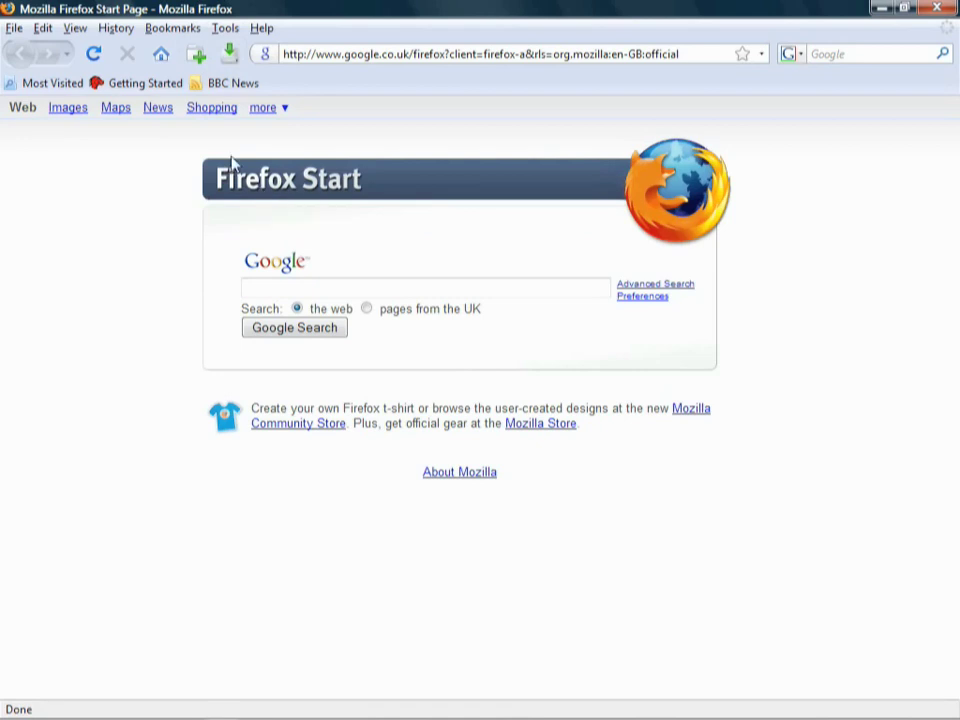
Inspect the offline storage cache limit in Firefox's advanced network options and dismiss the Options dialog
{"action": "left_click", "coordinate": [226, 30]}
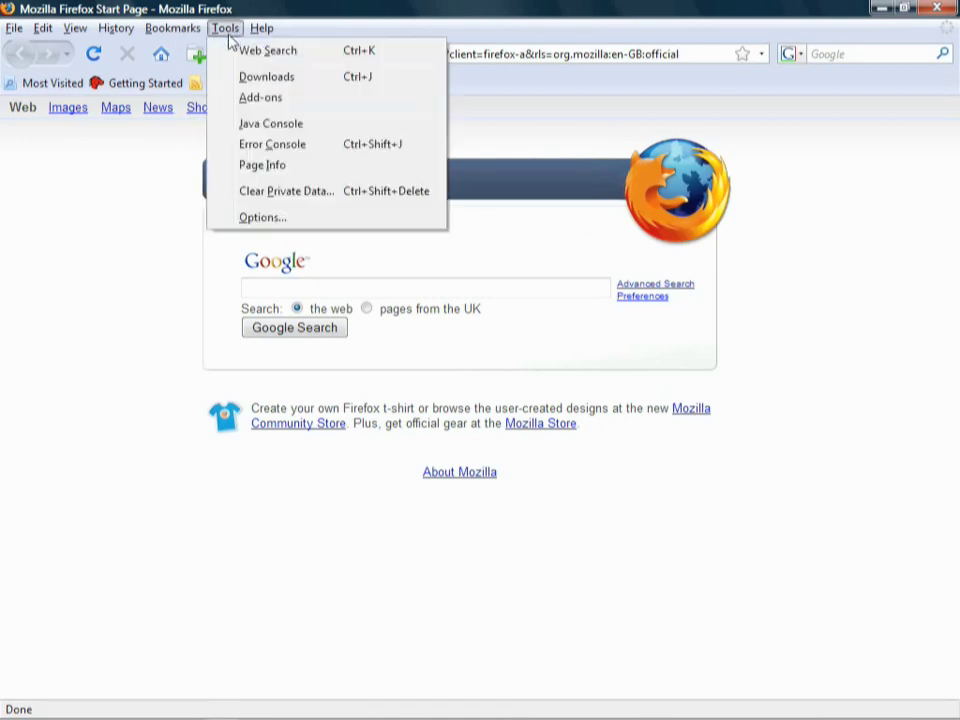
{"action": "left_click", "coordinate": [263, 218]}
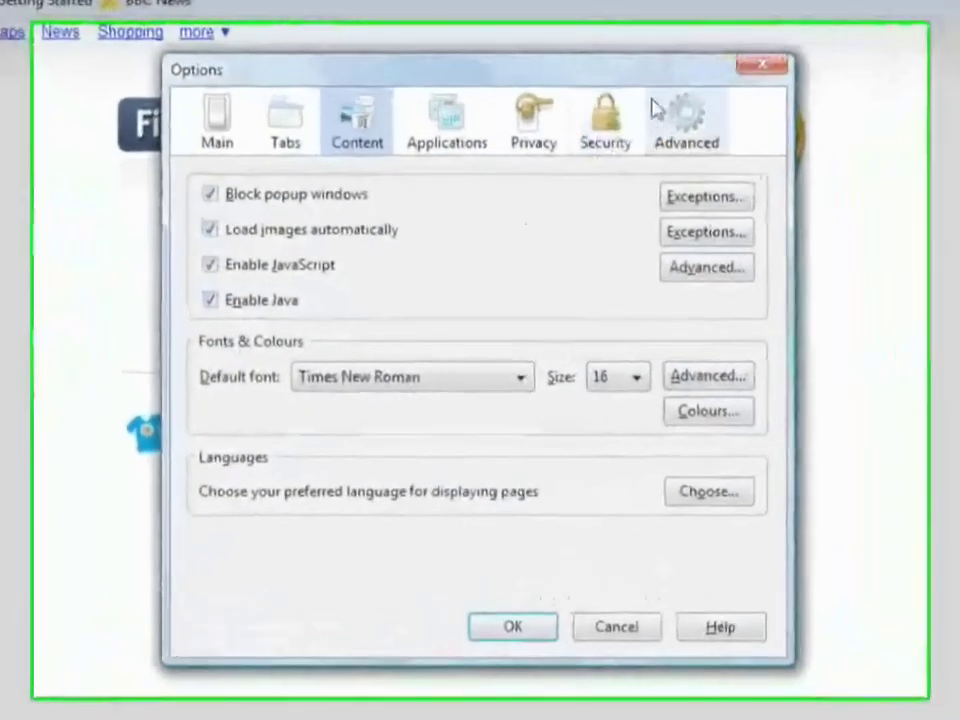
{"action": "left_click", "coordinate": [664, 112]}
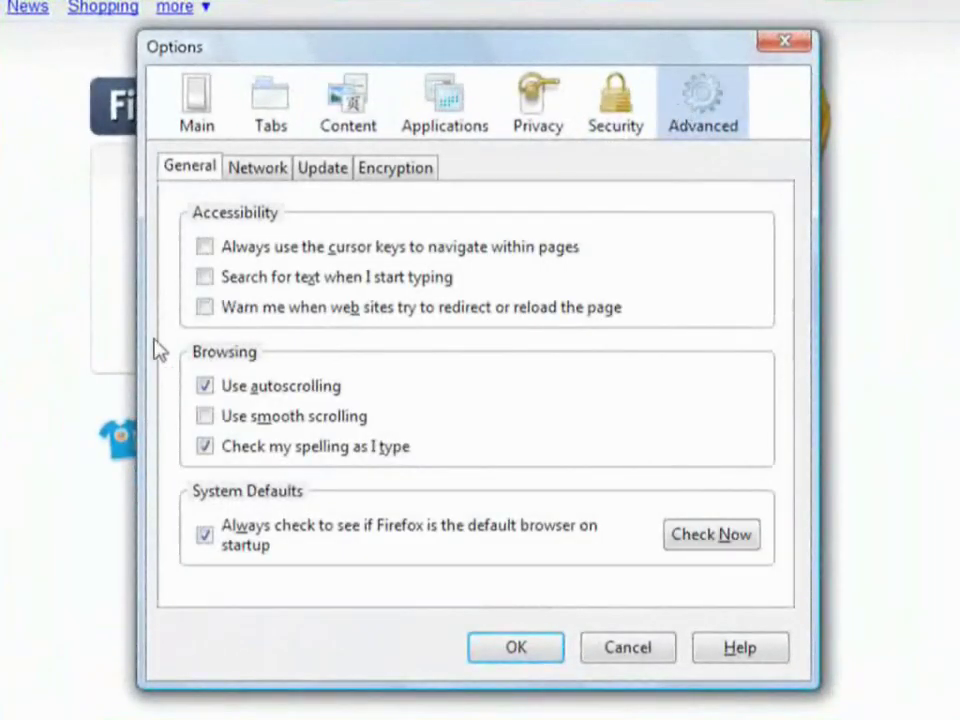
{"action": "left_click", "coordinate": [256, 176]}
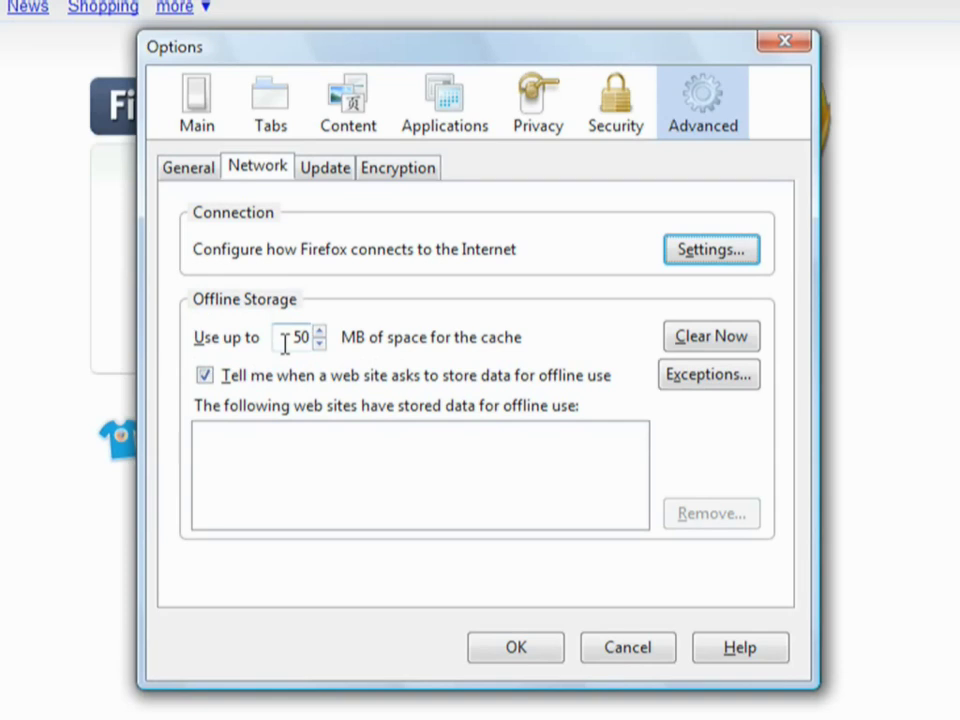
{"action": "left_click", "coordinate": [290, 337]}
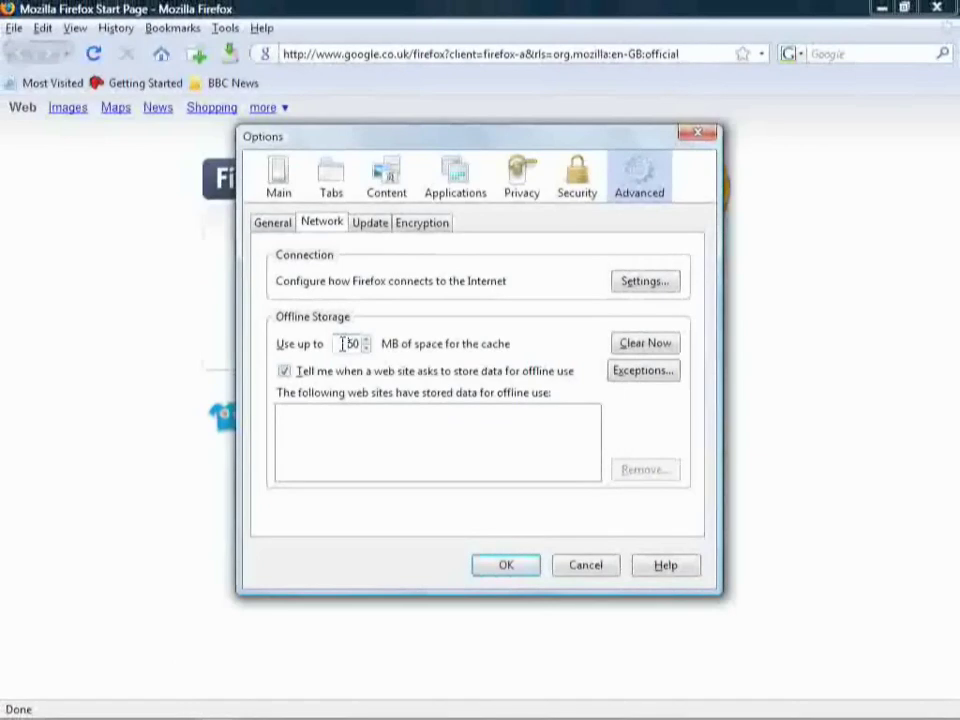
{"action": "left_click", "coordinate": [566, 569]}
Go to youtube.com and decline the suggested English (UK) language and United Kingdom country filter
{"action": "left_click", "coordinate": [312, 57]}
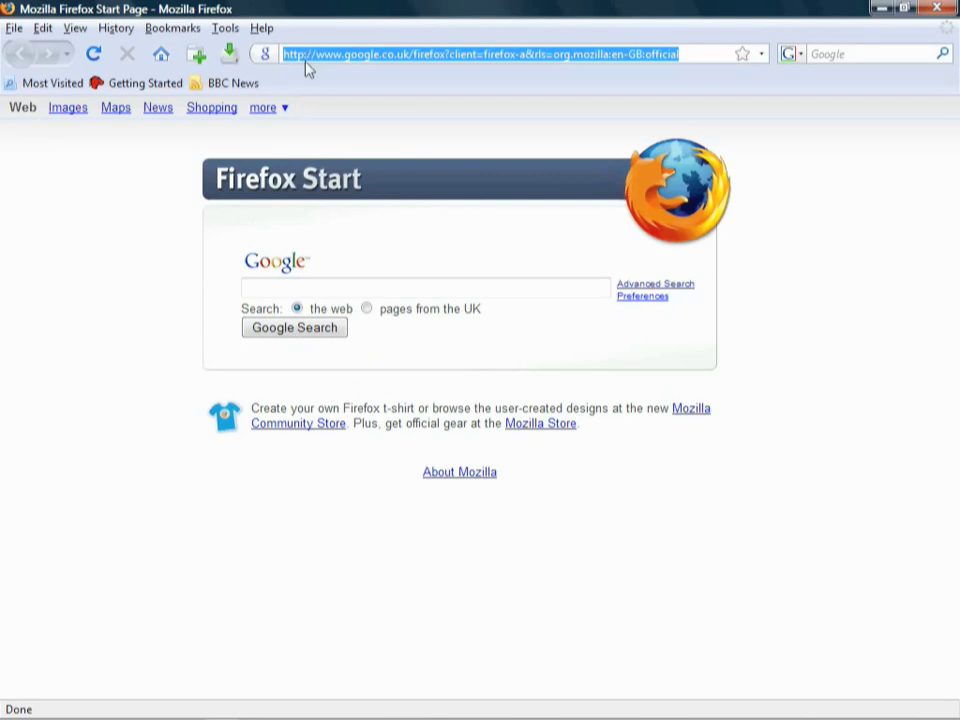
{"action": "type", "text": "you"}
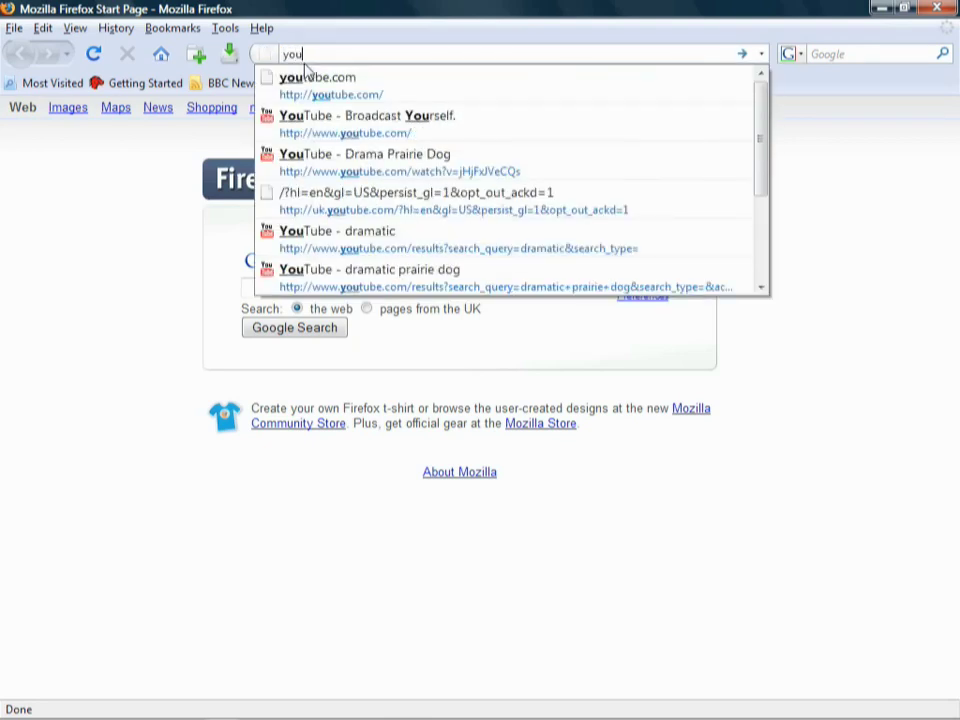
{"action": "left_click", "coordinate": [314, 76]}
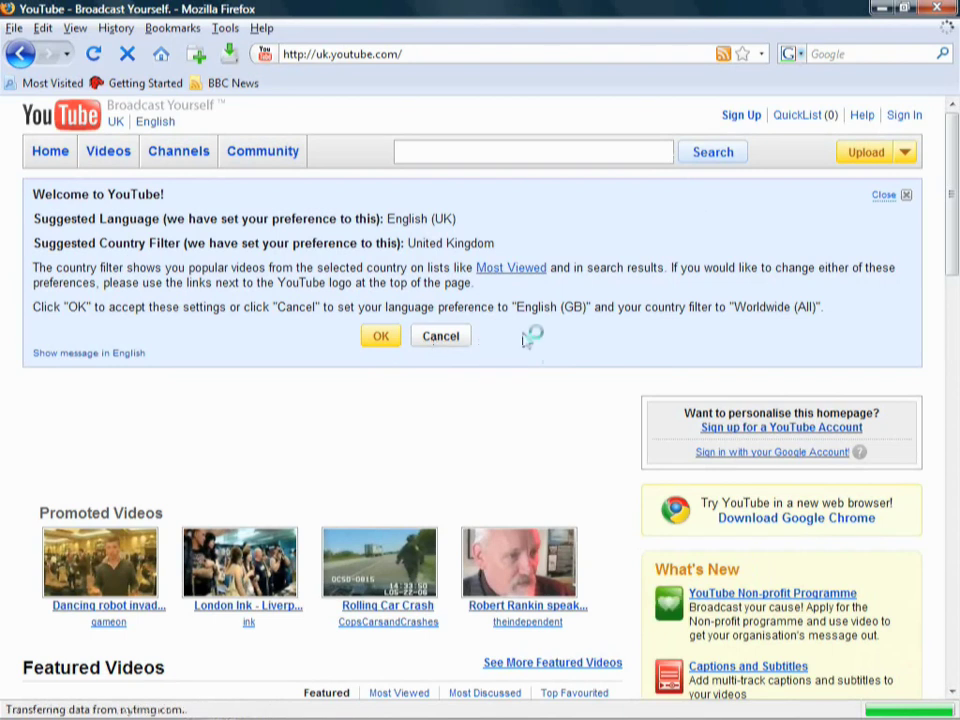
{"action": "left_click", "coordinate": [438, 340]}
{"action": "left_click", "coordinate": [452, 342]}
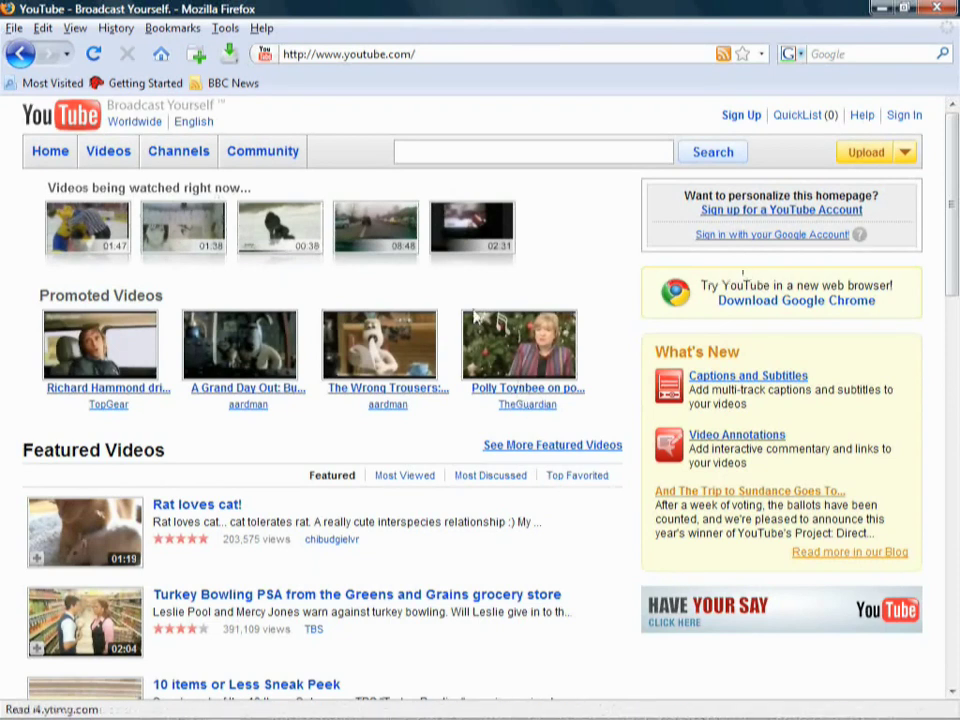
Open the Video Player Issues topic in YouTube's General Help Center
{"action": "left_click", "coordinate": [863, 116]}
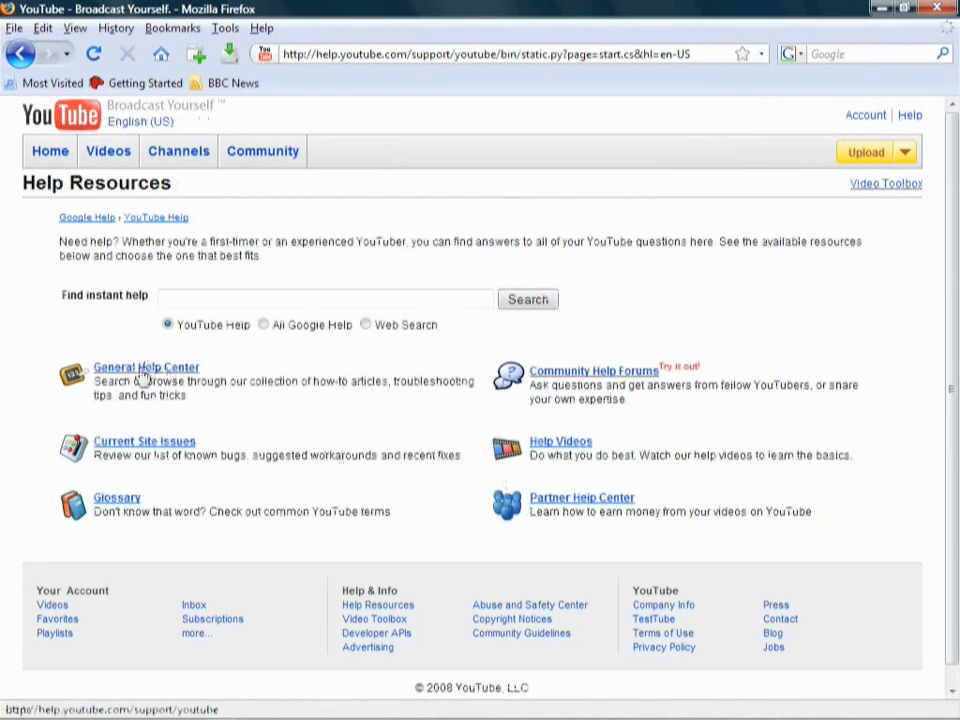
{"action": "left_click", "coordinate": [143, 368]}
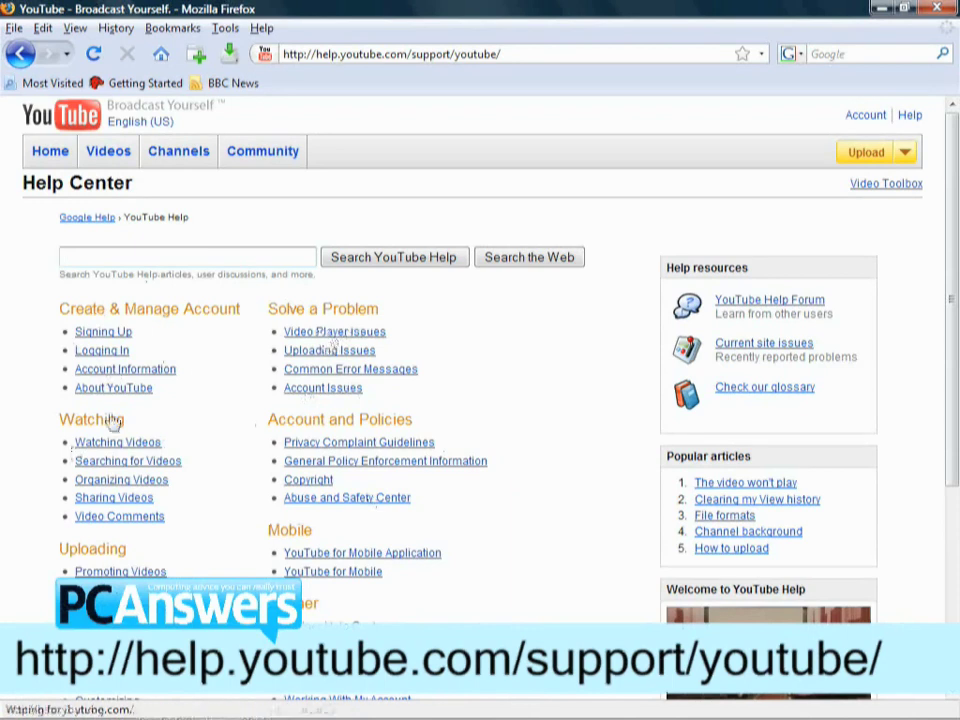
{"action": "left_click", "coordinate": [356, 334]}
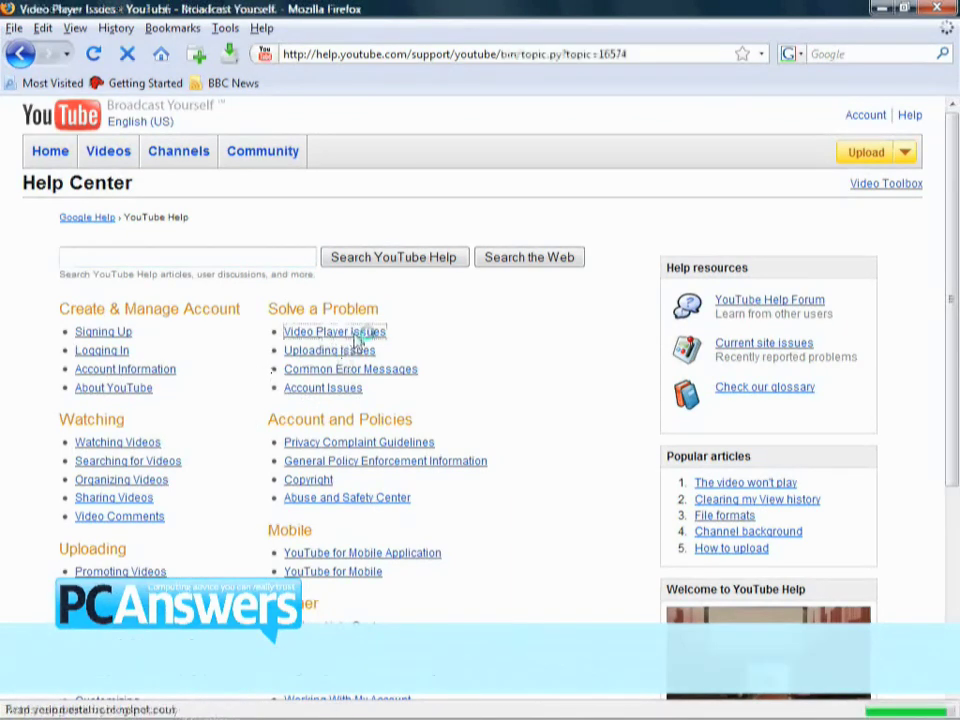
{"action": "scroll", "coordinate": [262, 560], "scroll_direction": "down", "scroll_amount": 1}
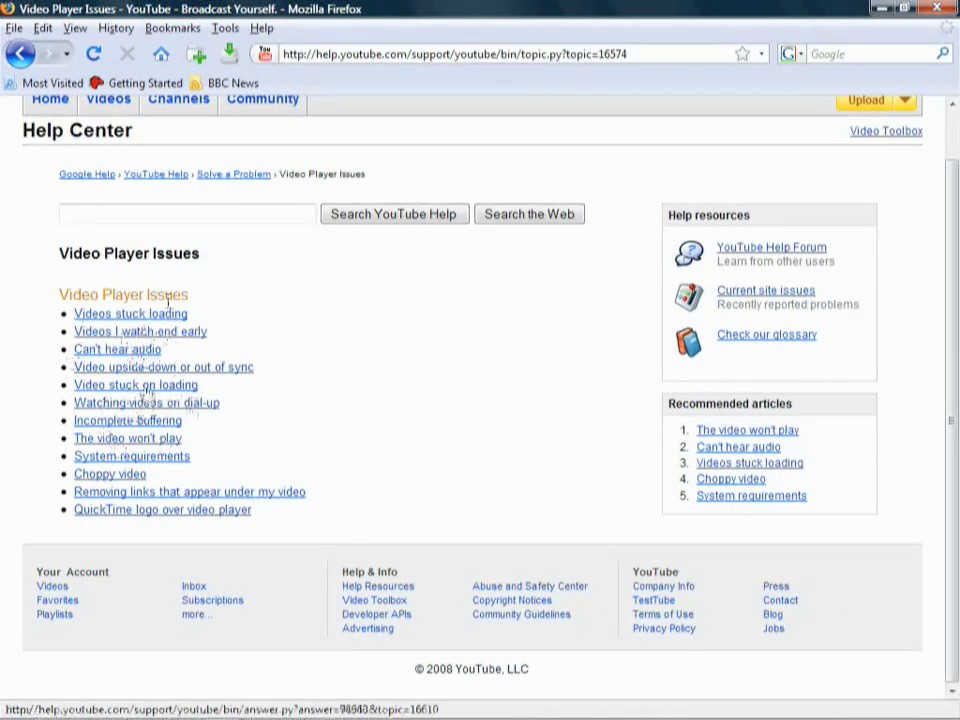
Read the "Can't hear audio" help article and return to the Video Player Issues list
{"action": "left_click", "coordinate": [133, 349]}
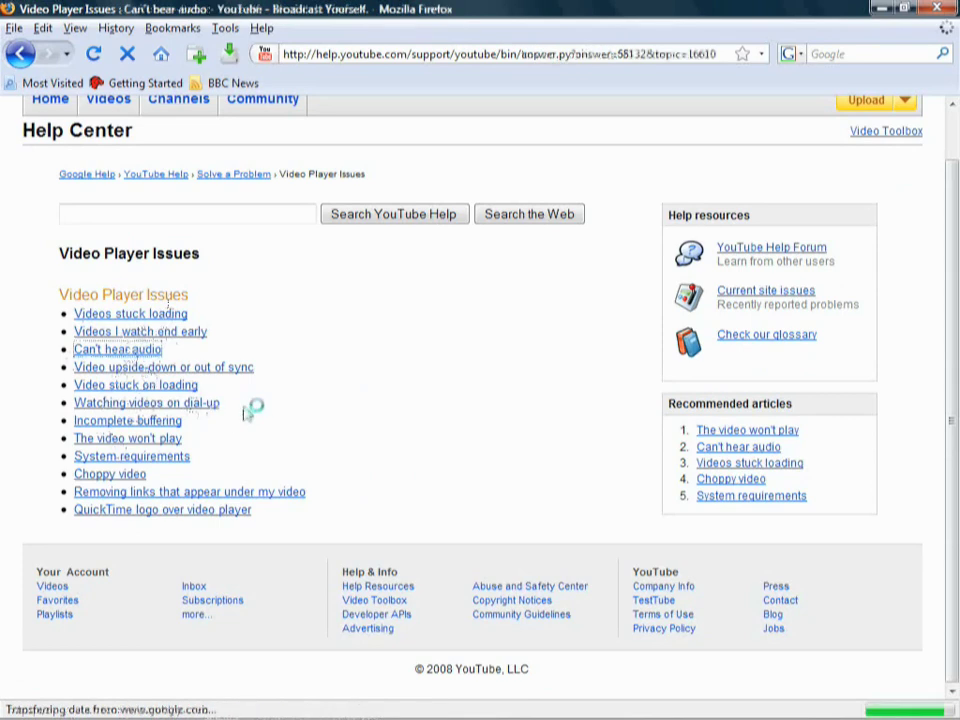
{"action": "scroll", "coordinate": [253, 407], "scroll_direction": "down", "scroll_amount": 4}
{"action": "scroll", "coordinate": [401, 396], "scroll_direction": "down", "scroll_amount": 4}
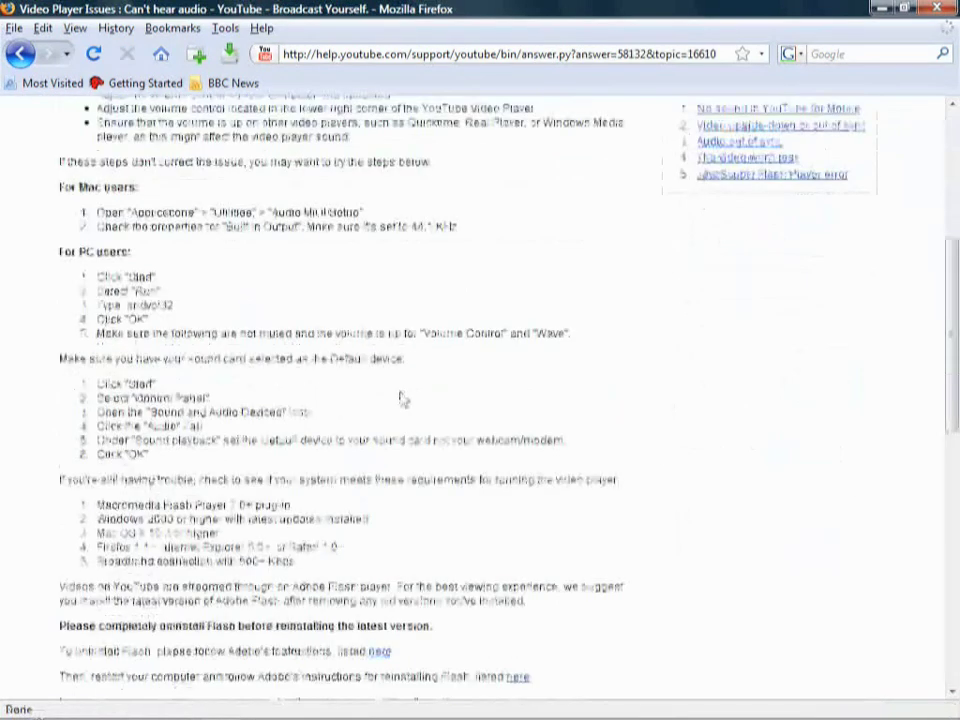
{"action": "scroll", "coordinate": [401, 398], "scroll_direction": "down", "scroll_amount": 10}
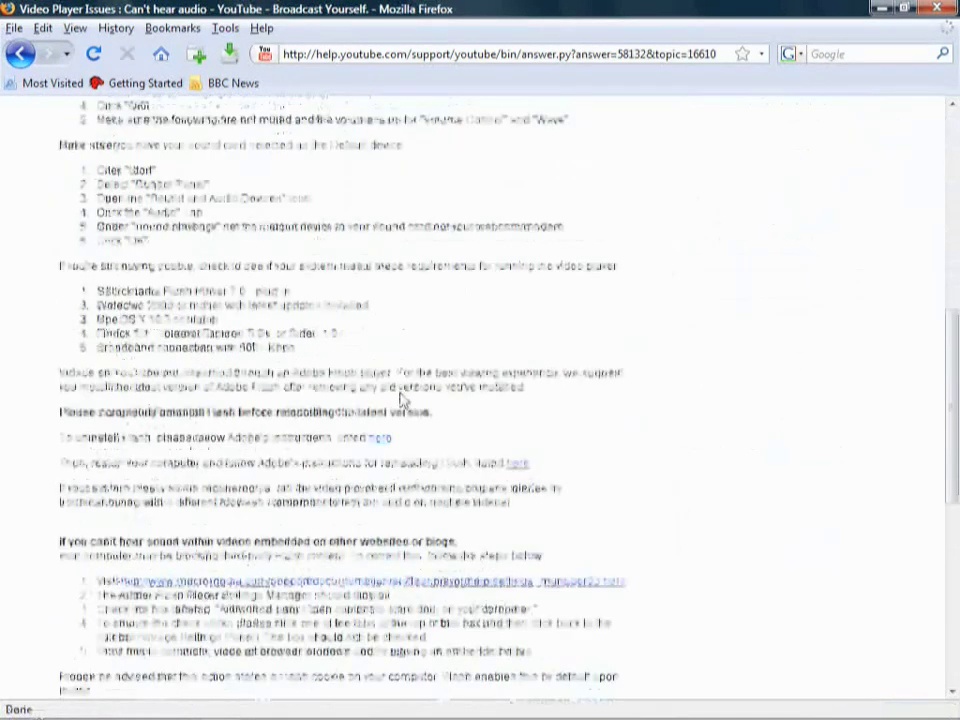
{"action": "key", "text": "alt+Left"}
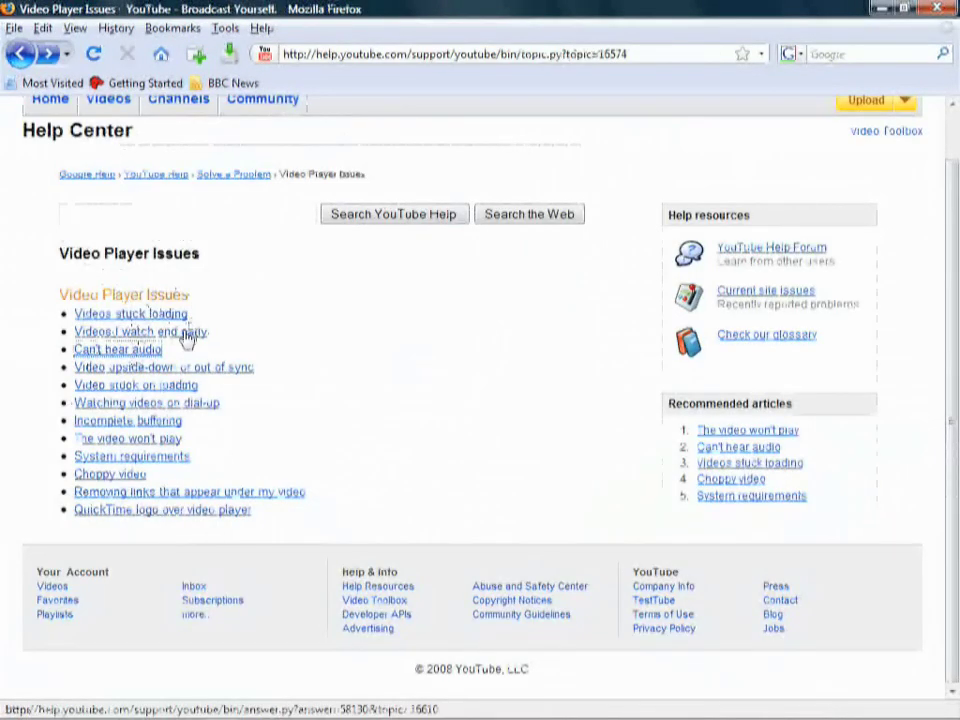
Open the "Videos I watch end early" article, expand the Safari cache instructions and read through the cache-clearing steps
{"action": "left_click", "coordinate": [192, 331]}
{"action": "scroll", "coordinate": [640, 527], "scroll_direction": "down", "scroll_amount": 2}
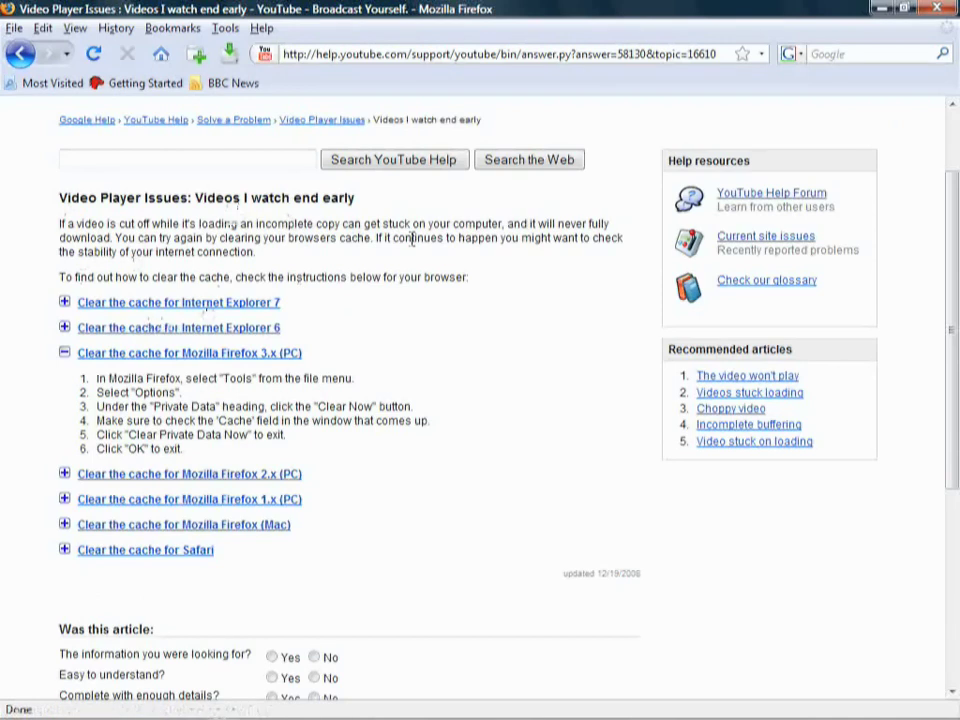
{"action": "left_click", "coordinate": [184, 551]}
{"action": "scroll", "coordinate": [412, 238], "scroll_direction": "down", "scroll_amount": 5}
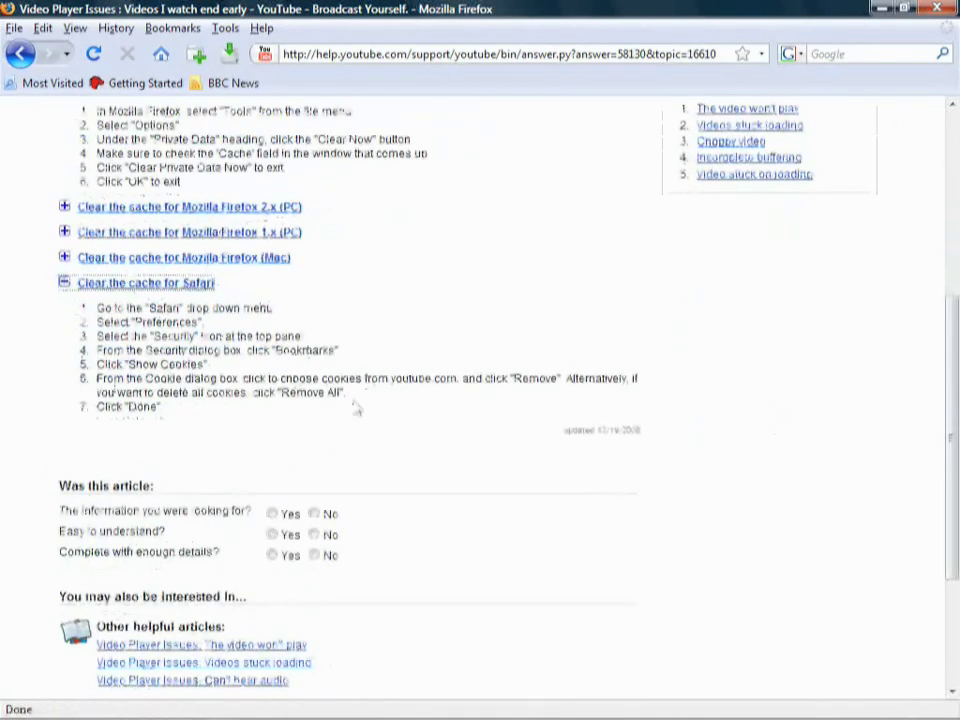
{"action": "scroll", "coordinate": [360, 415], "scroll_direction": "up", "scroll_amount": 6}
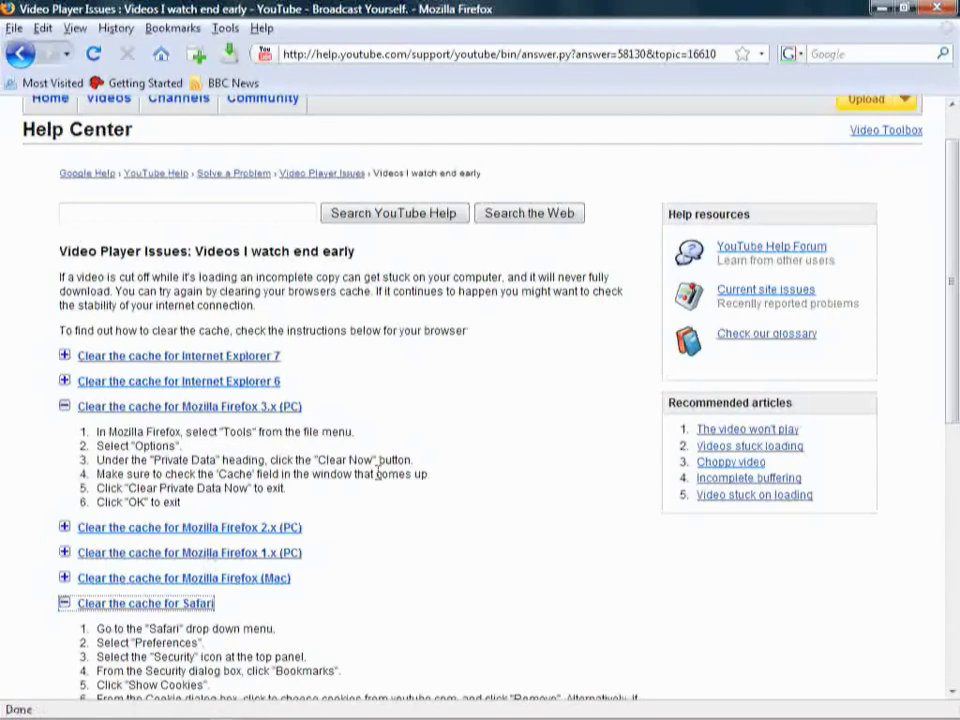
{"action": "scroll", "coordinate": [379, 476], "scroll_direction": "down", "scroll_amount": 3}
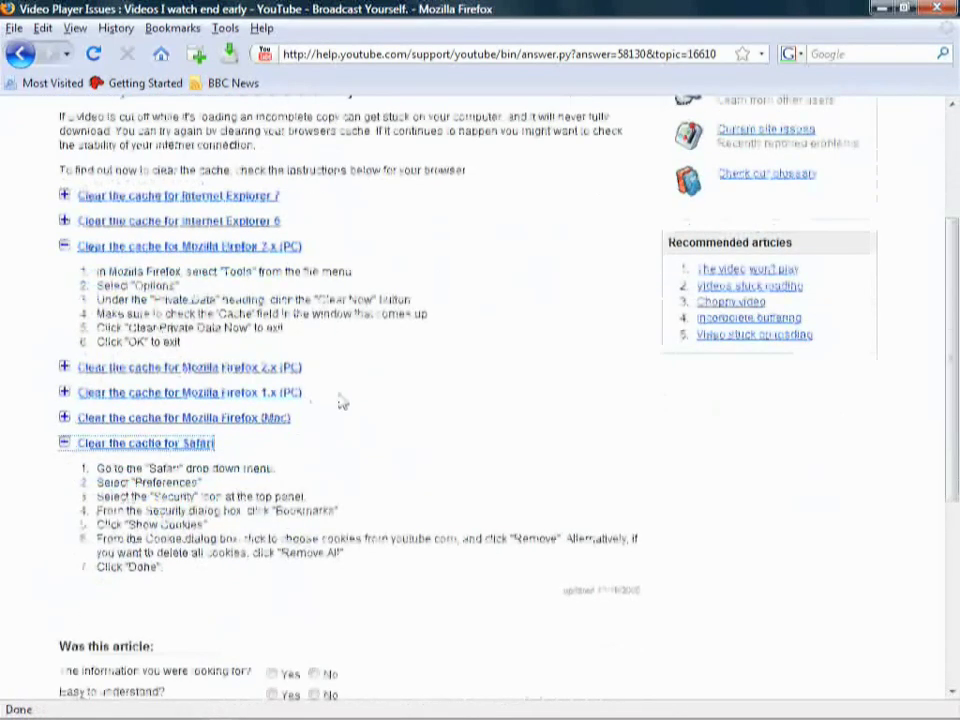
{"action": "scroll", "coordinate": [340, 402], "scroll_direction": "up", "scroll_amount": 4}
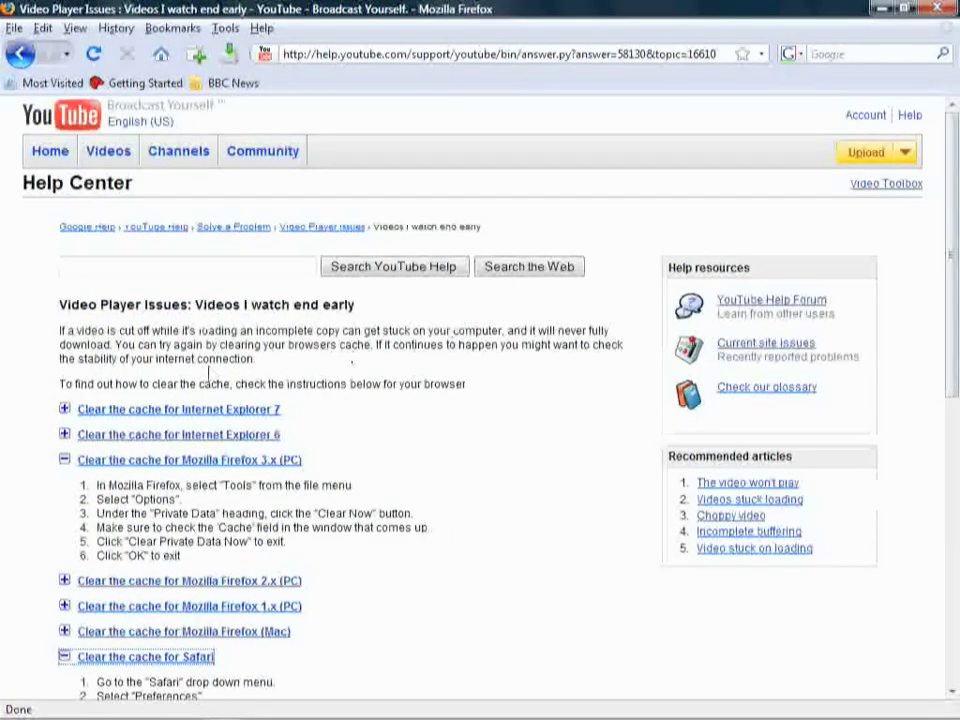